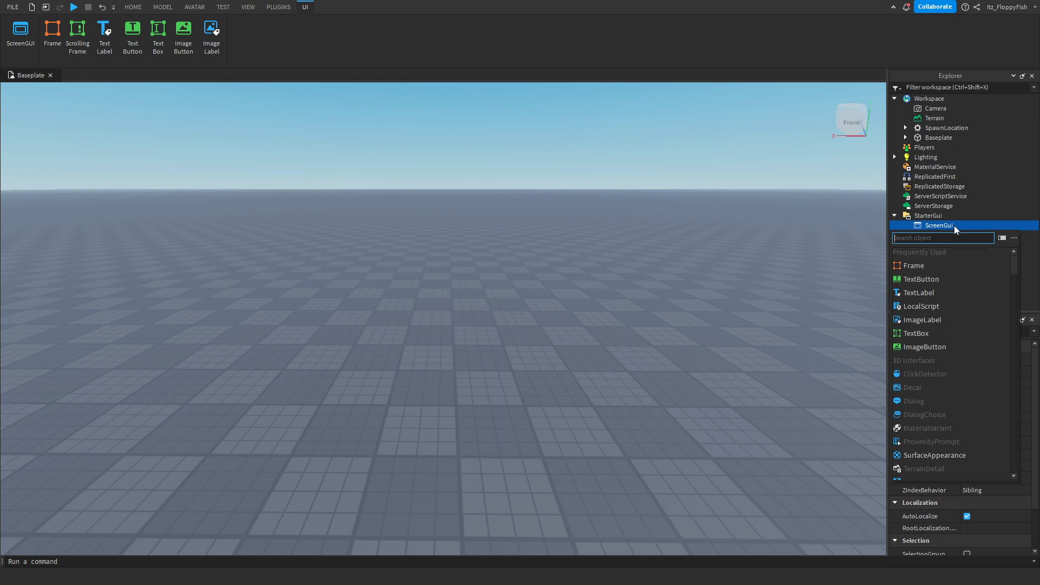
- Insert a Frame into the ScreenGui and stretch it to fill the whole viewport
click(921, 266)
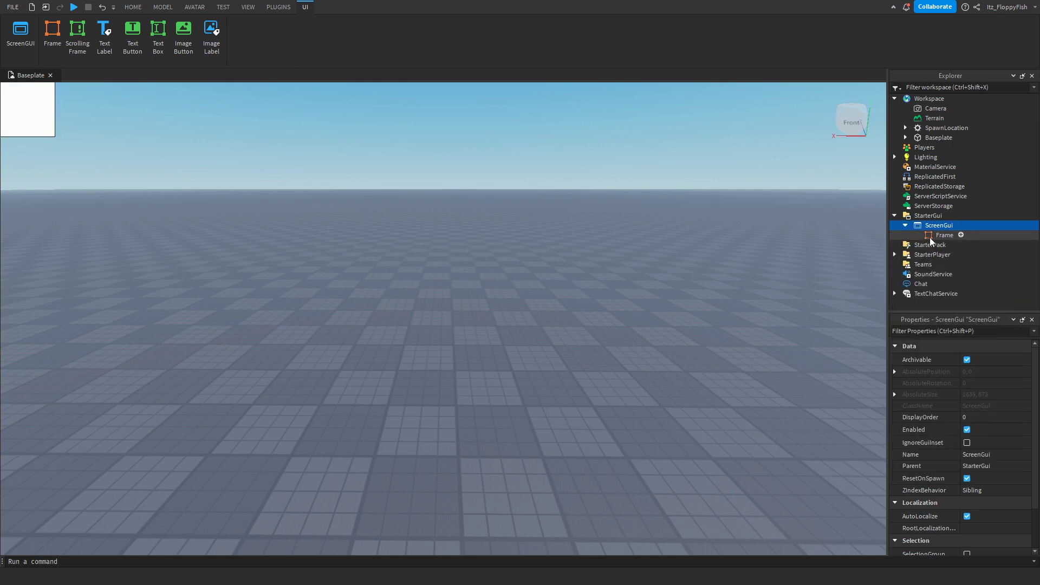
click(930, 238)
drag(56, 137, 886, 555)
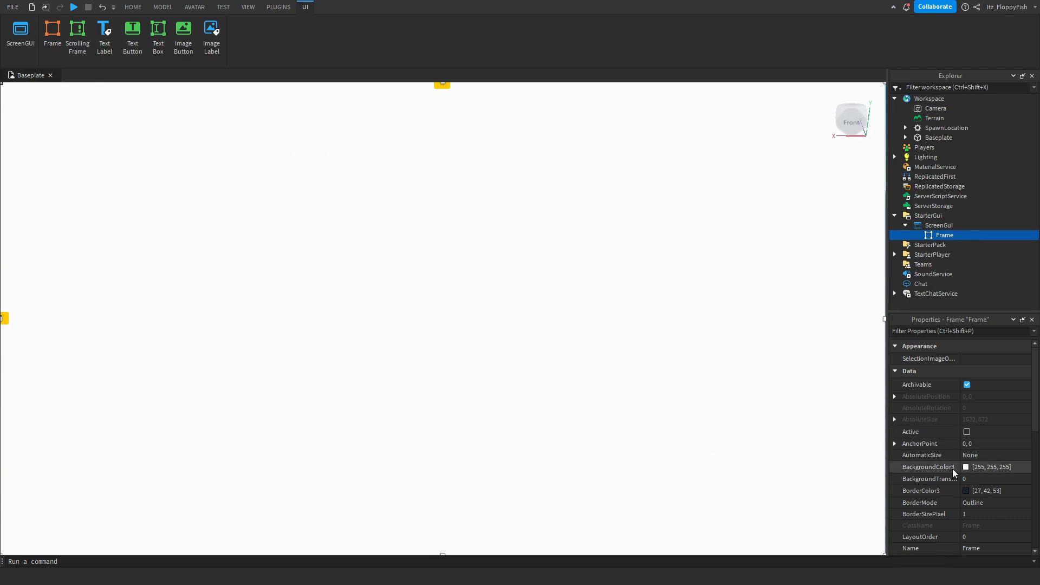
scroll(969, 488, down, 1)
- Rename the new frame to MainFrame
click(986, 512)
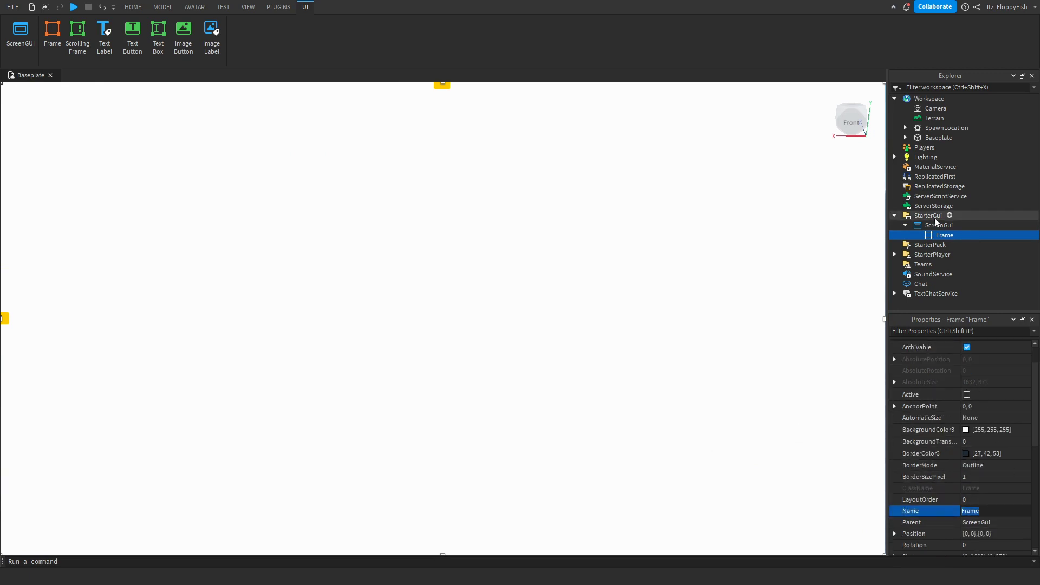
right_click(941, 235)
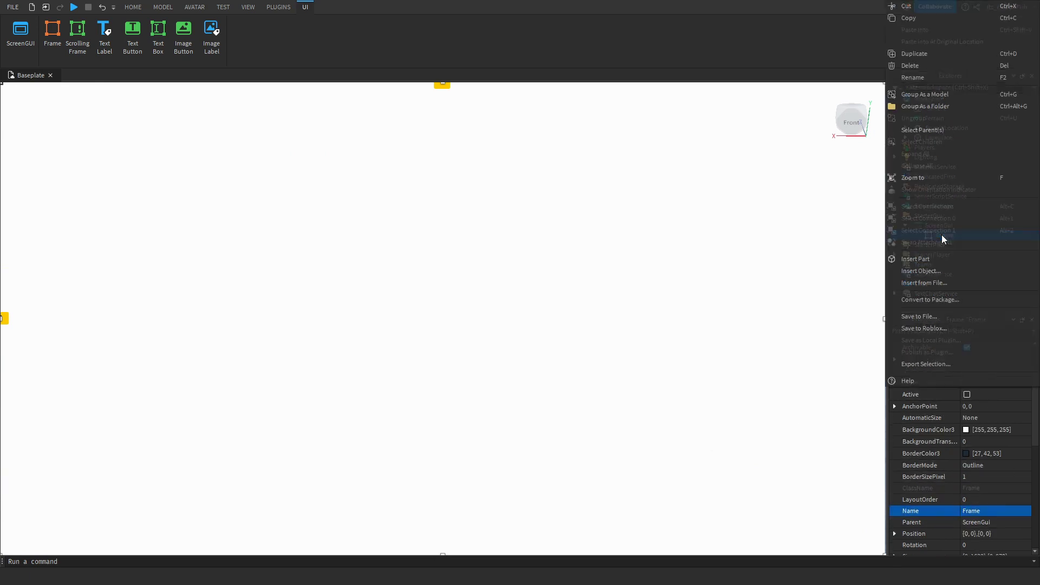
click(857, 316)
click(977, 510)
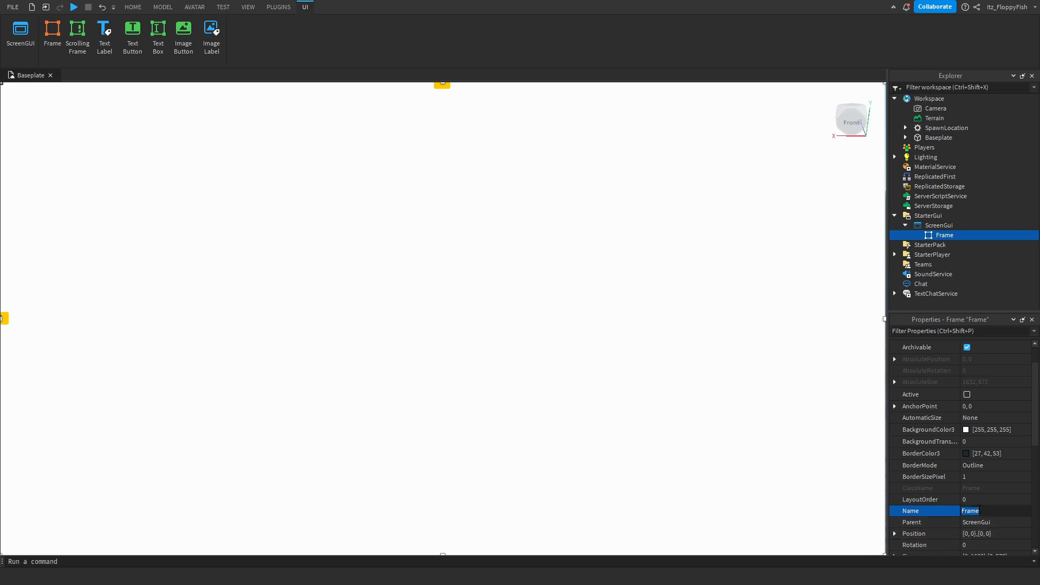
text(MainFrame)
key(Return)
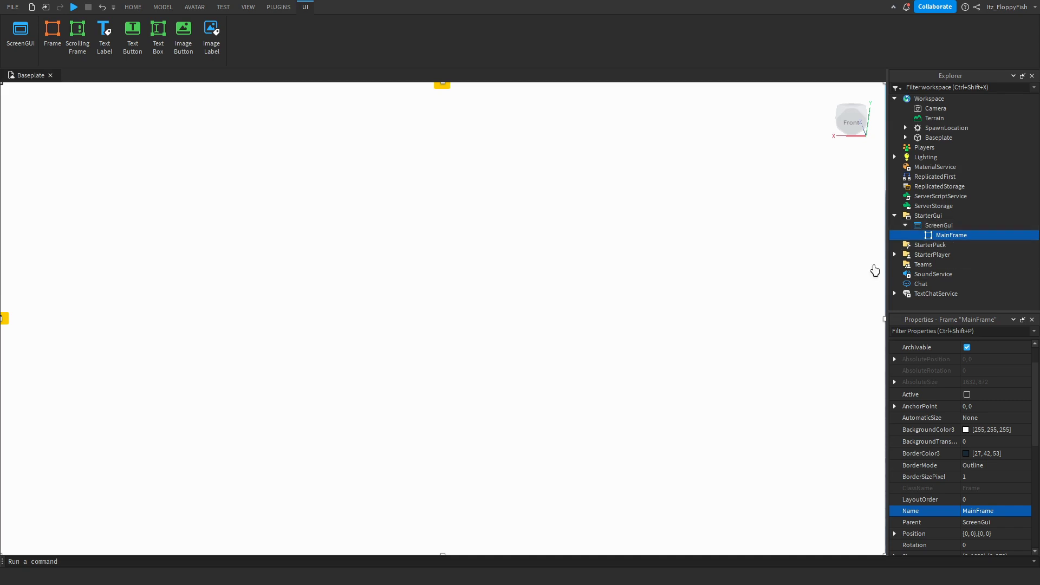
- Set MainFrame's BackgroundTransparency to 1
click(971, 446)
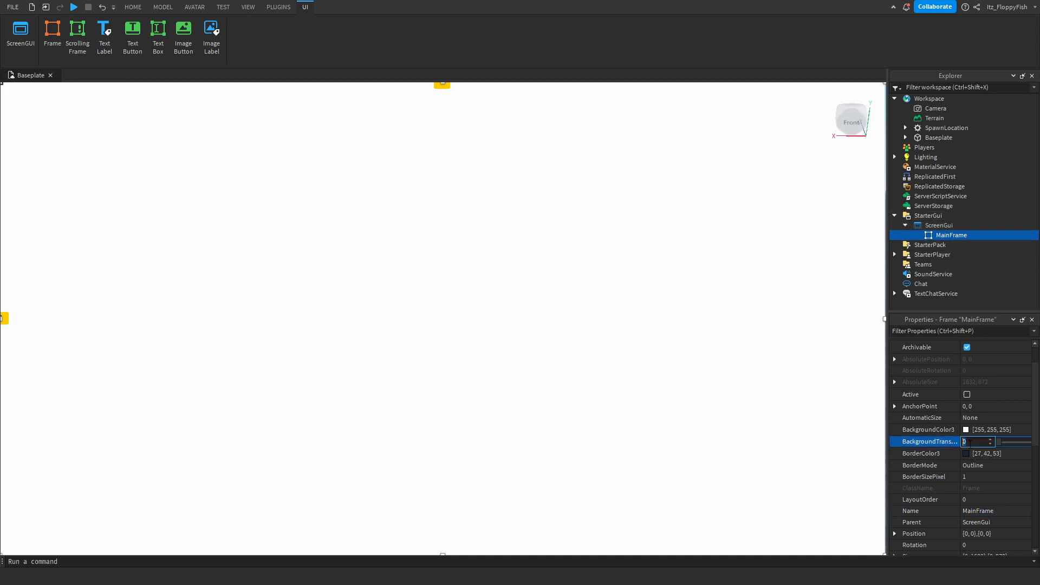
text(1)
key(Return)
click(857, 242)
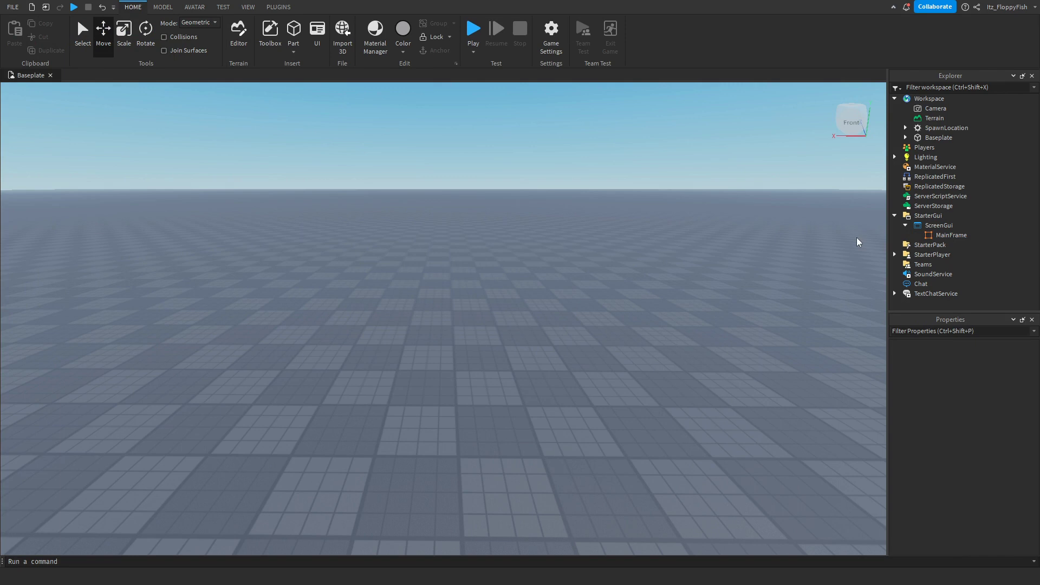
- Add a TextButton to MainFrame at screen centre, and a duplicate just below it
click(975, 235)
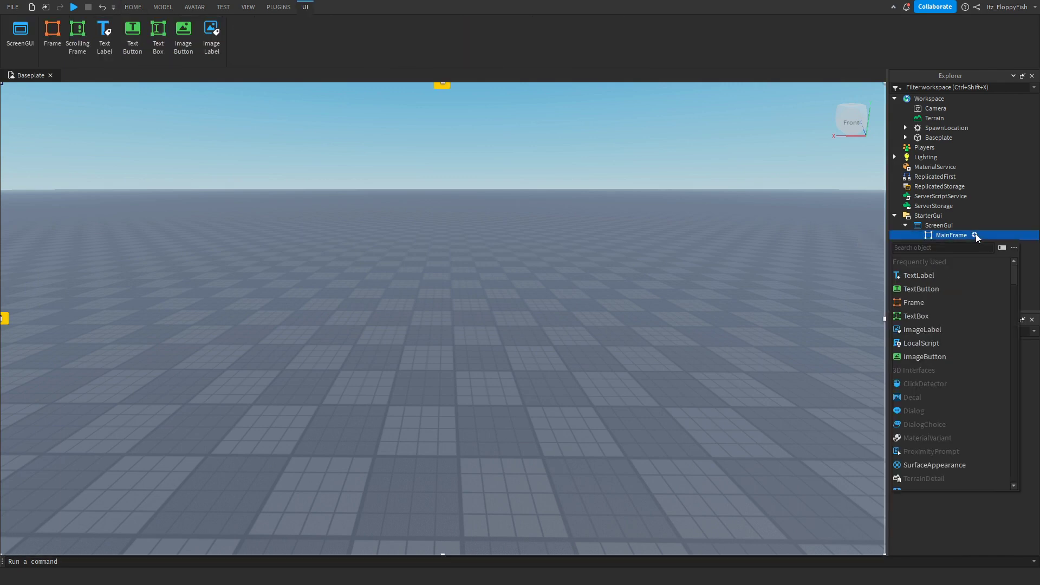
click(951, 288)
drag(77, 99, 465, 237)
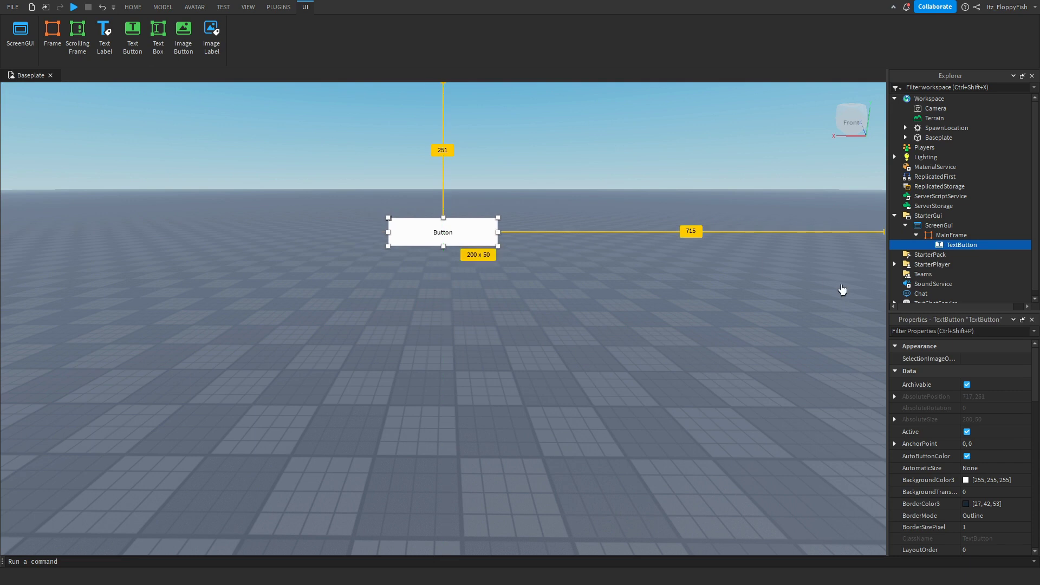
click(372, 227)
click(943, 247)
key(ctrl+d)
drag(469, 232, 466, 294)
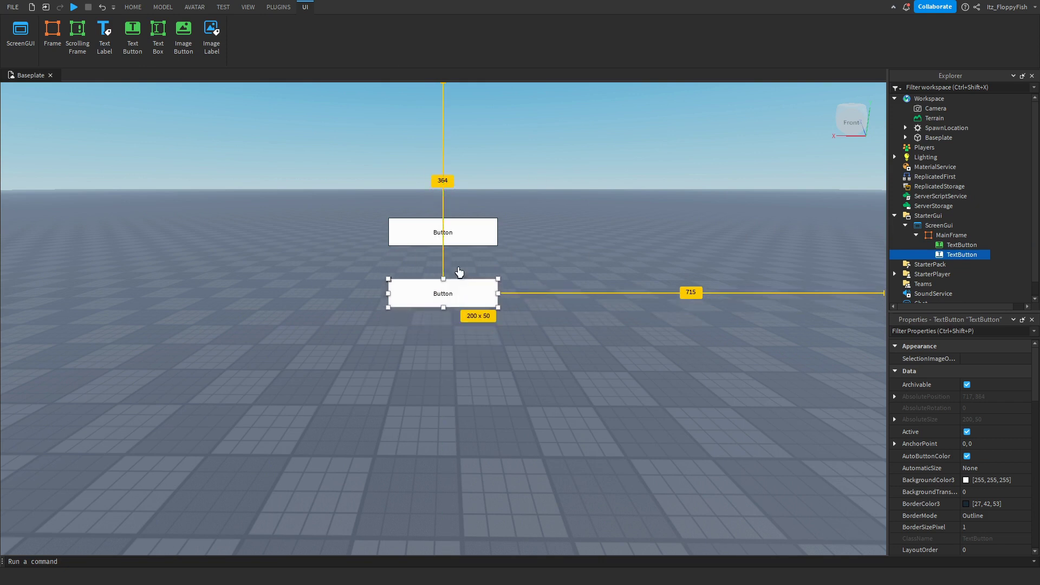
- Rename the upper button Play and the lower button Credits
click(953, 245)
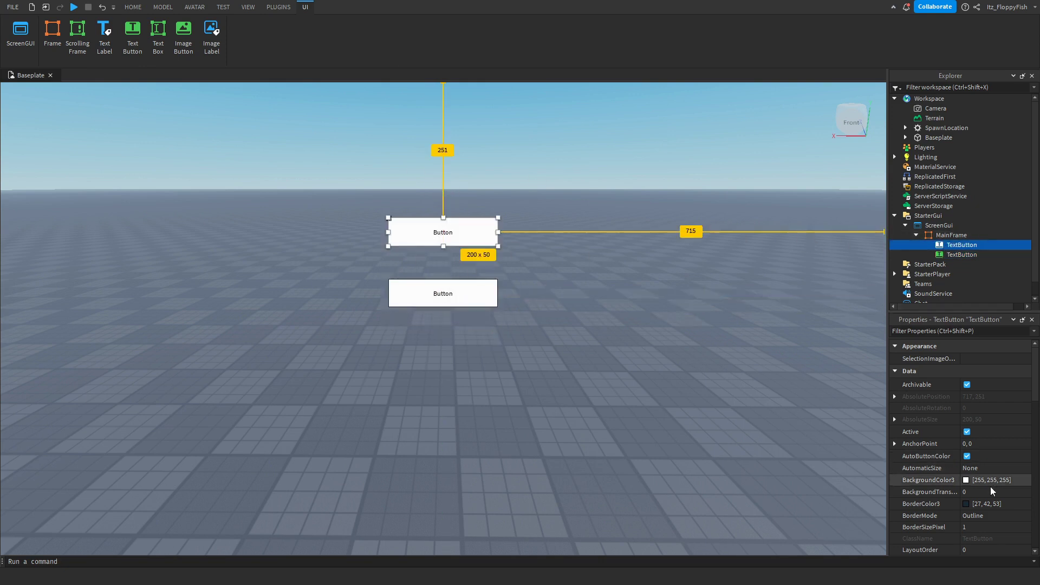
scroll(990, 486, down, 3)
click(984, 500)
key(BackSpace)
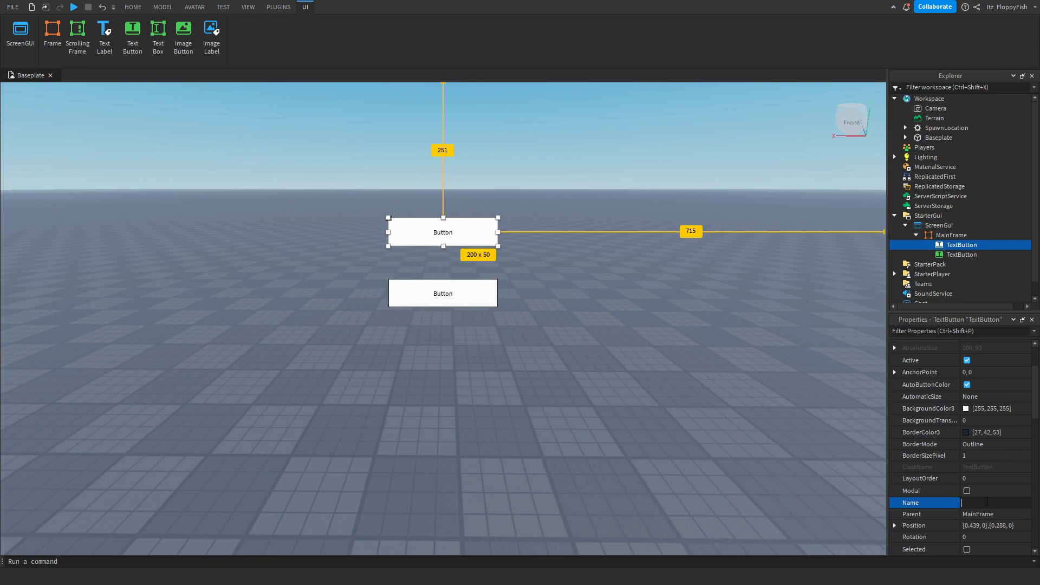
text(Play)
key(Return)
click(961, 254)
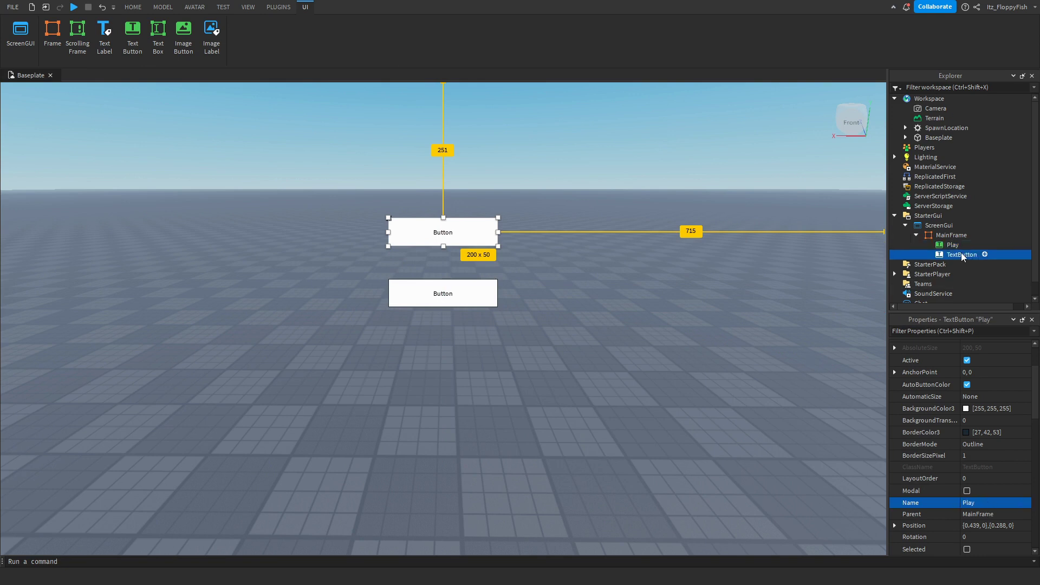
click(979, 502)
text(Credits)
key(Return)
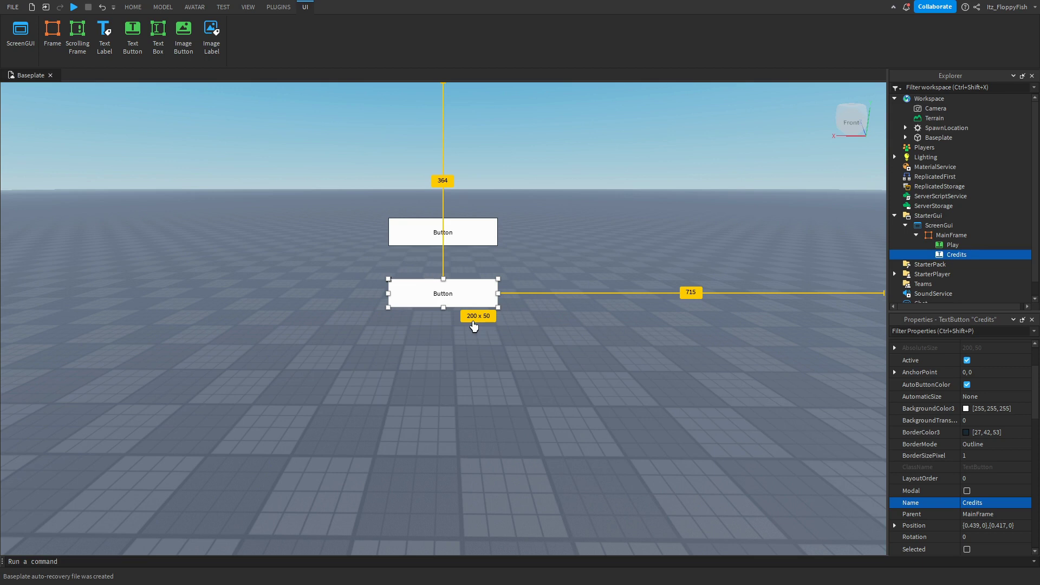
- Enable TextScaled on the Play button and set its Text to 'Play'
click(954, 245)
scroll(964, 433, down, 10)
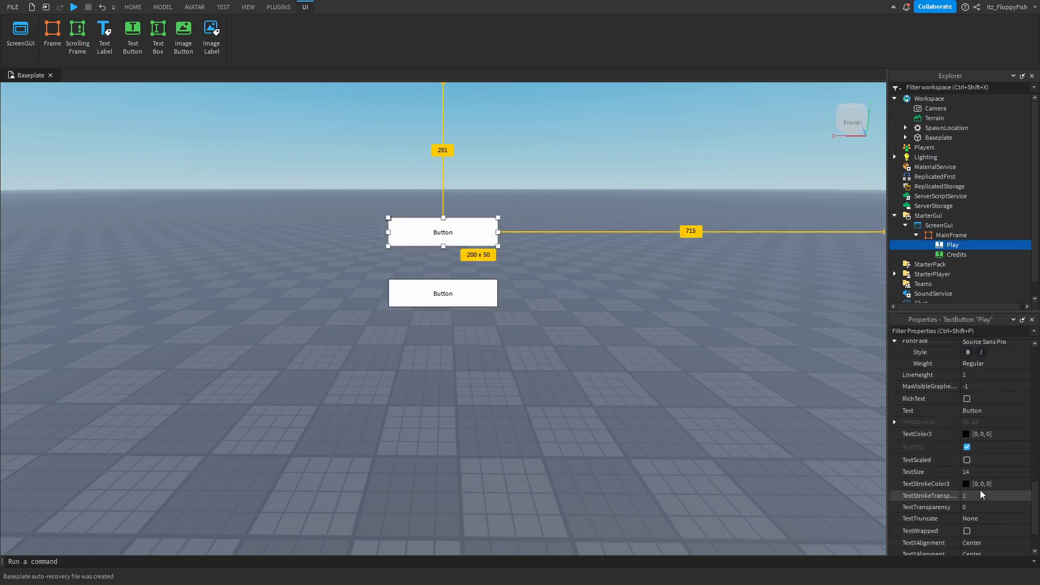
click(968, 495)
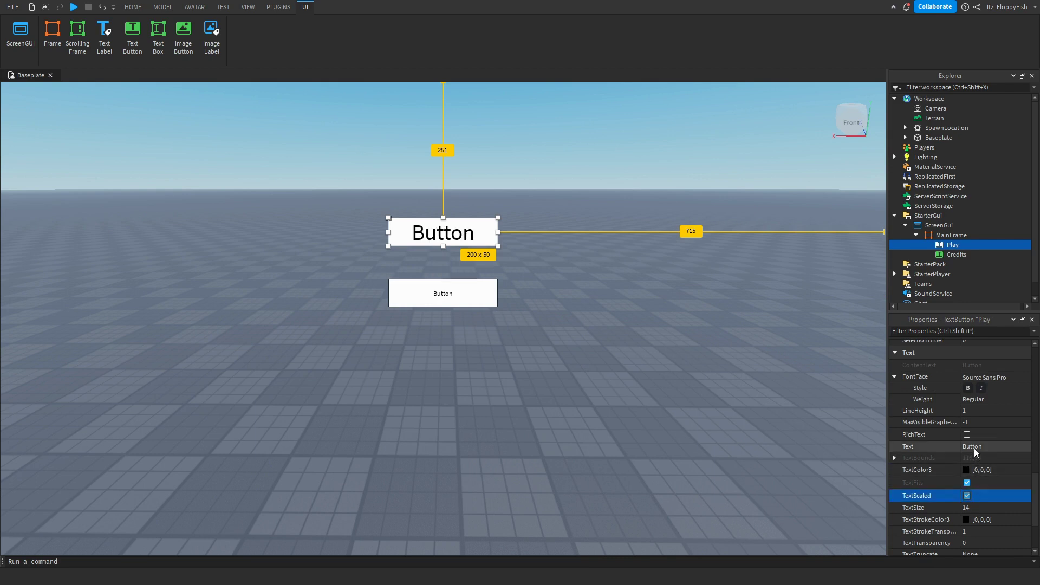
click(974, 446)
key(BackSpace)
text(P)
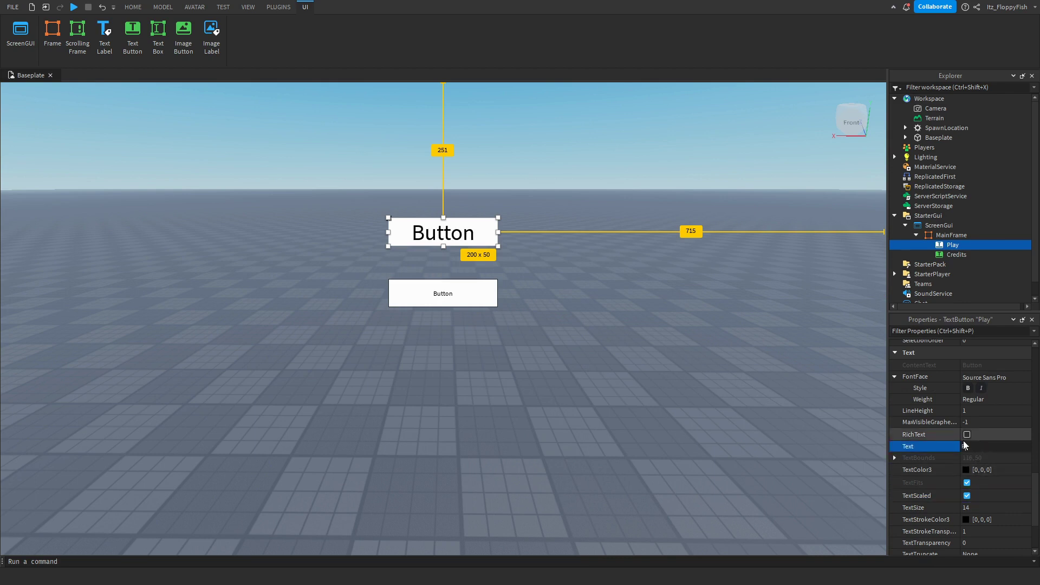
text(lay)
key(Return)
- Browse the FontFace font list and the Play button's insert list without changing anything
click(986, 379)
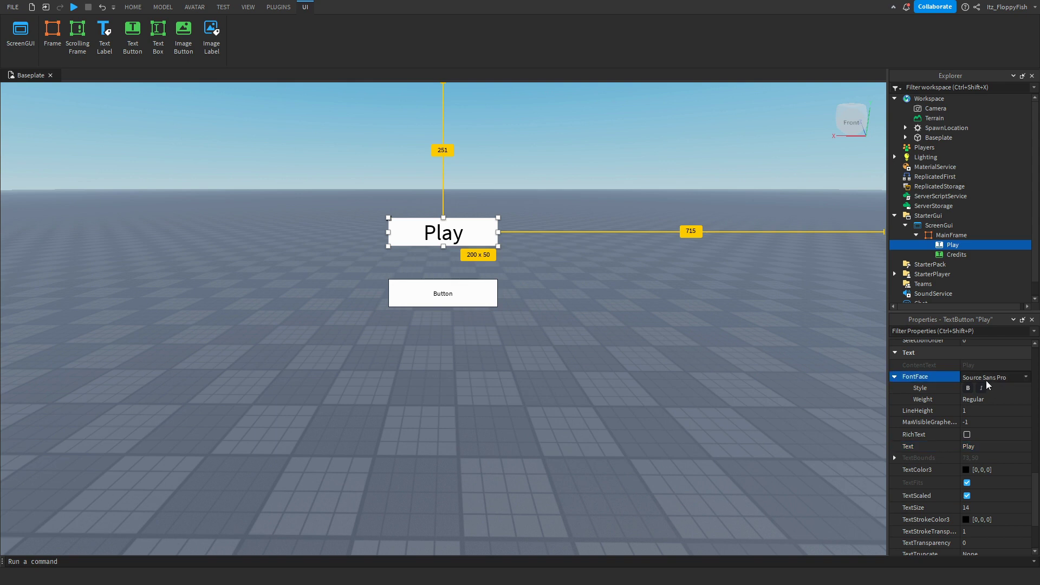
click(986, 379)
scroll(987, 554, down, 4)
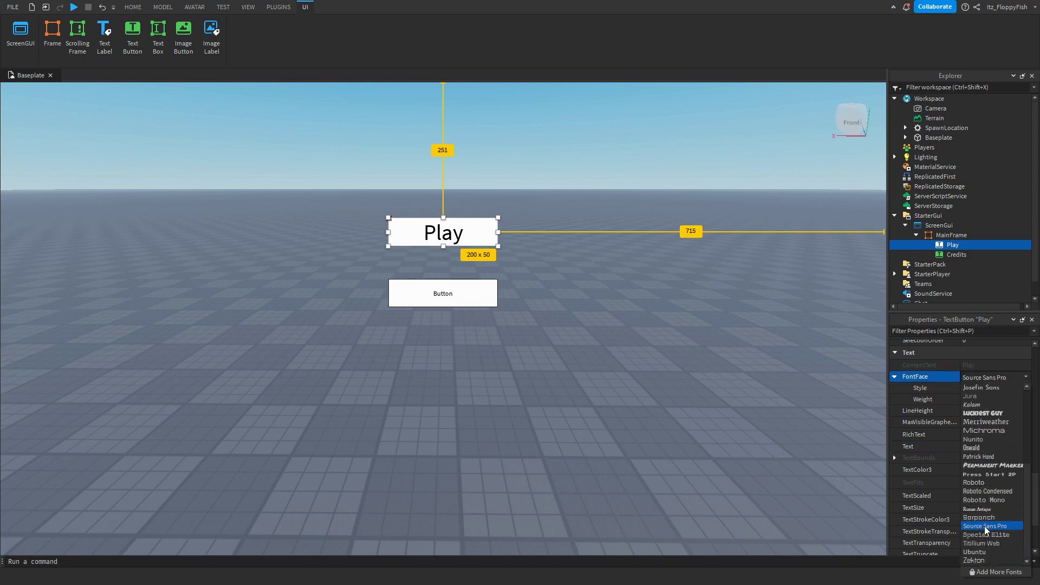
scroll(983, 525, down, 1)
click(953, 234)
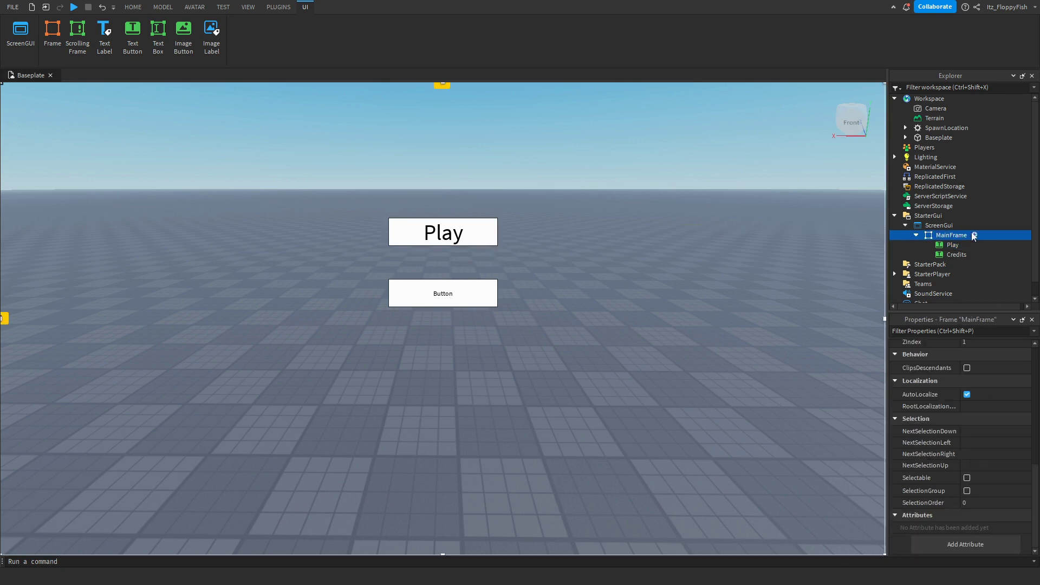
click(960, 245)
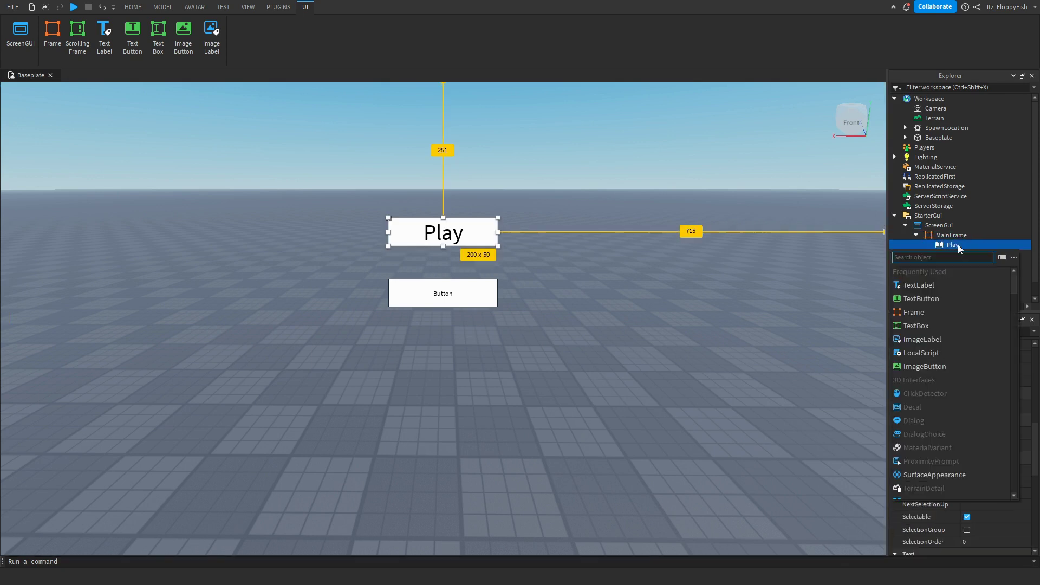
text(ui)
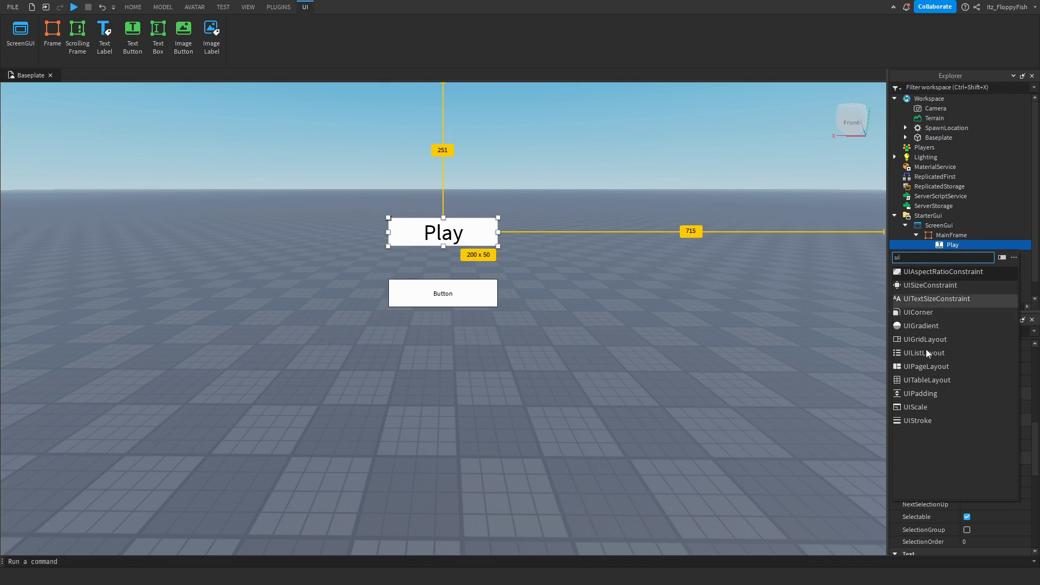
click(825, 333)
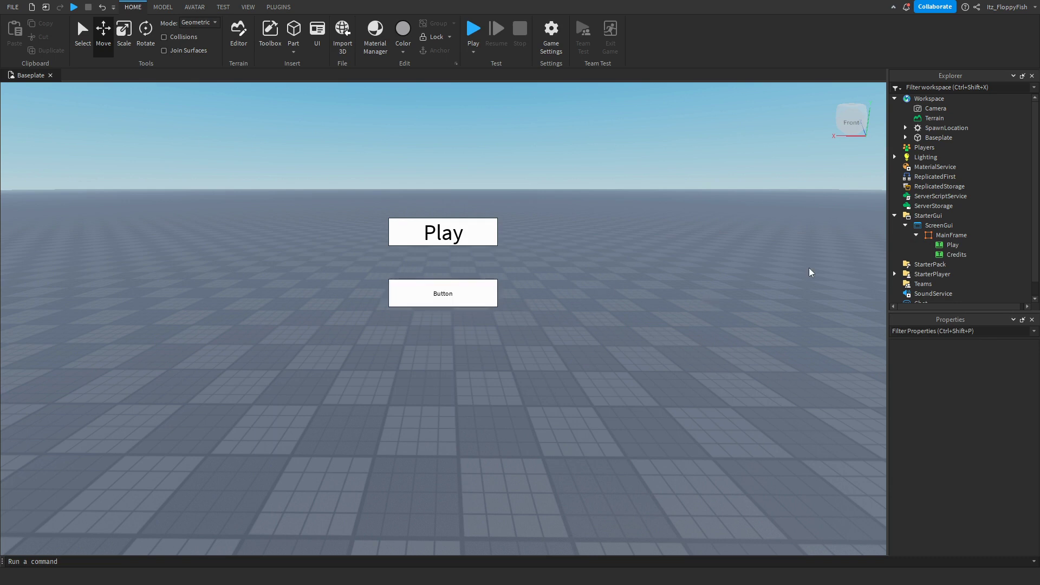
- Enable TextScaled on the lower button and set its Text to 'Credits'
click(956, 254)
scroll(954, 411, down, 10)
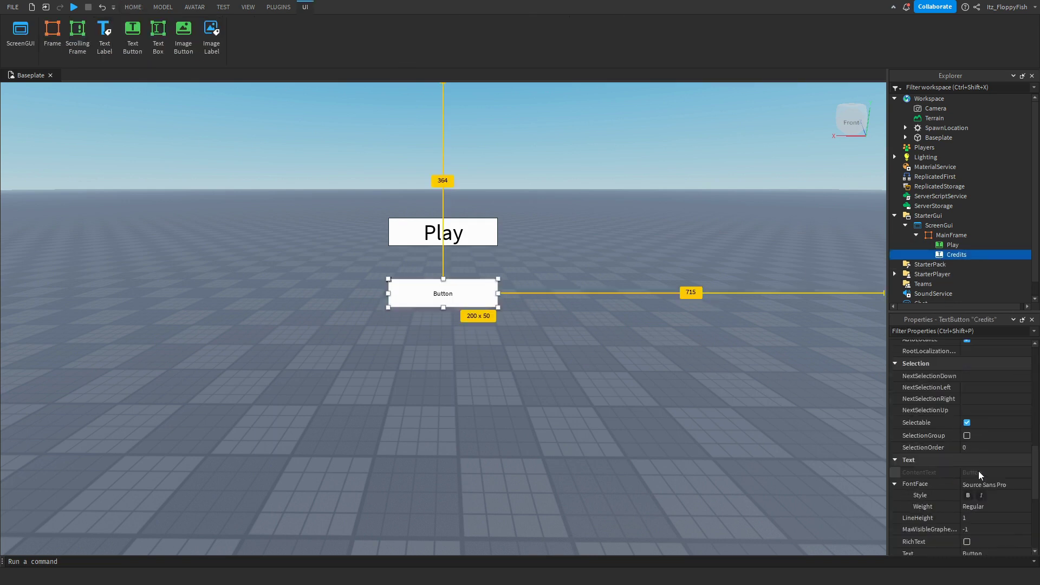
scroll(978, 482, down, 4)
click(969, 461)
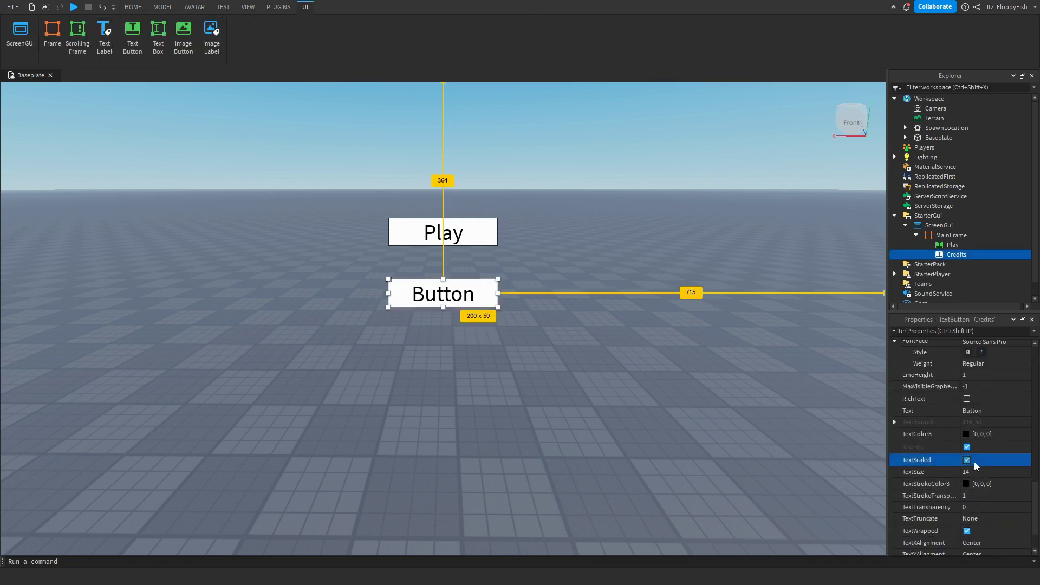
scroll(974, 466, up, 3)
click(981, 446)
text(Cre)
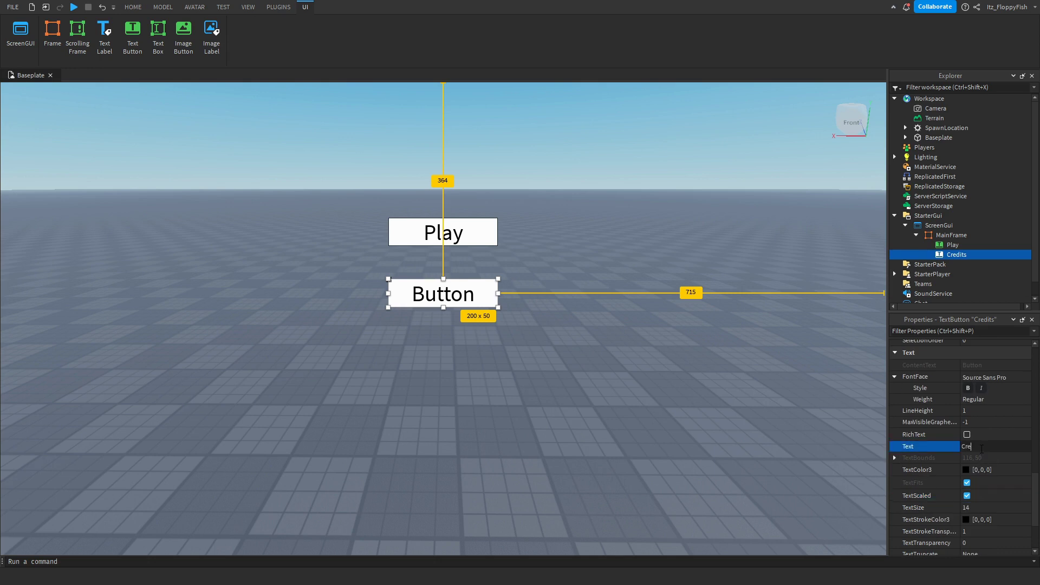
text(dits)
key(Return)
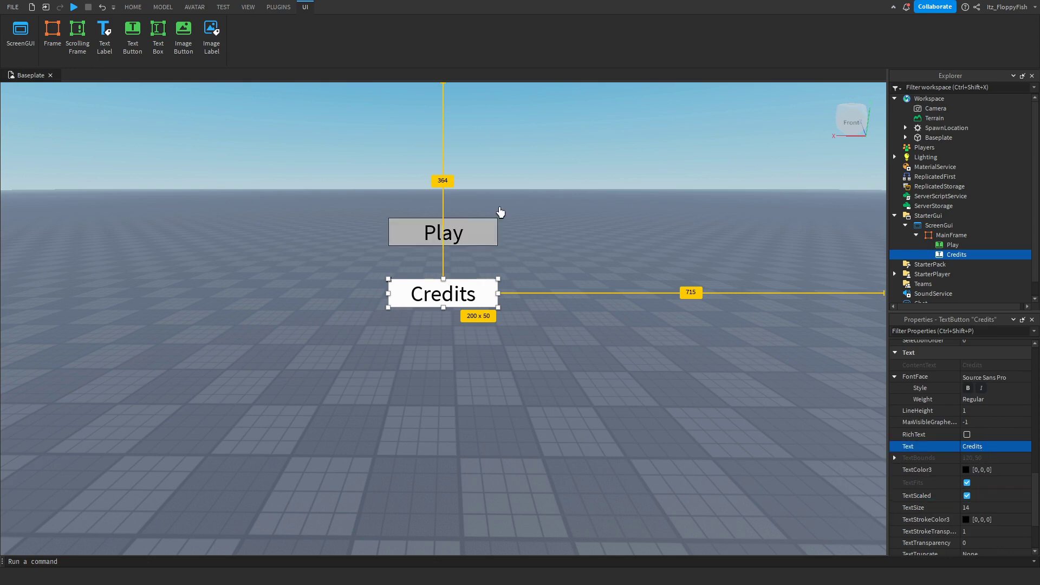
click(547, 420)
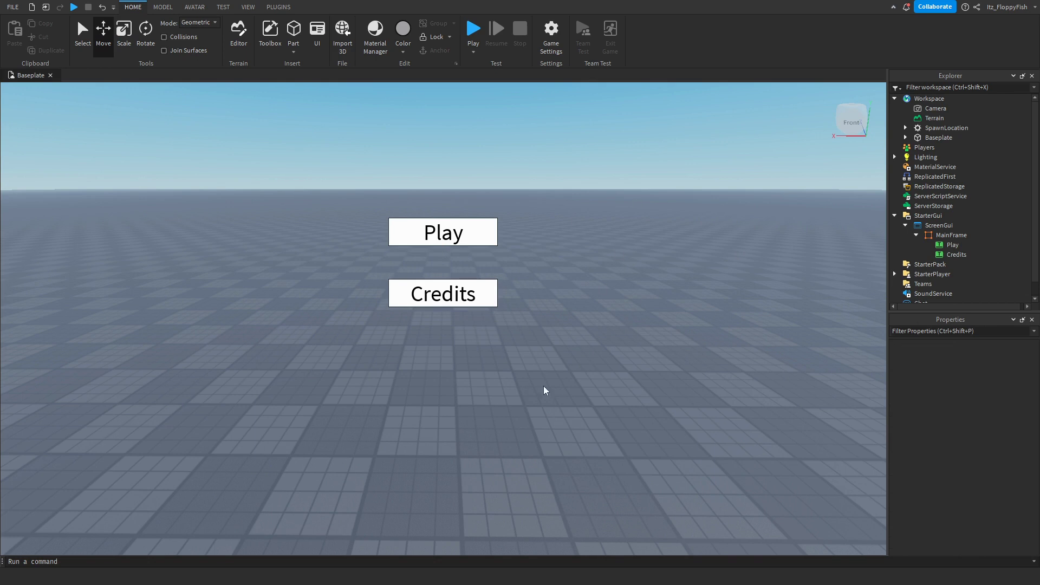
- Insert a LocalScript into the Play button and another into the Credits button
click(966, 245)
click(946, 285)
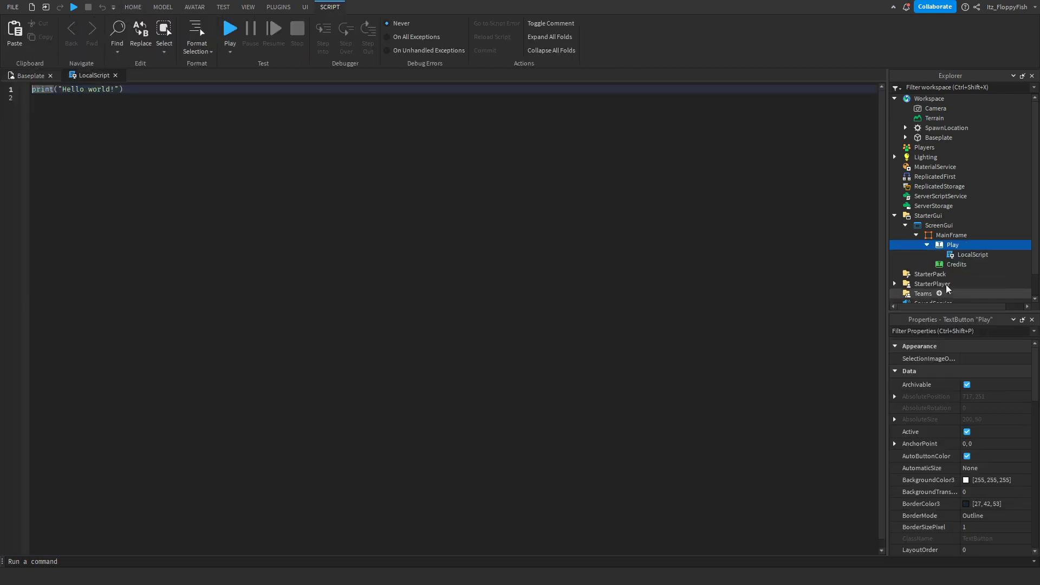
click(115, 76)
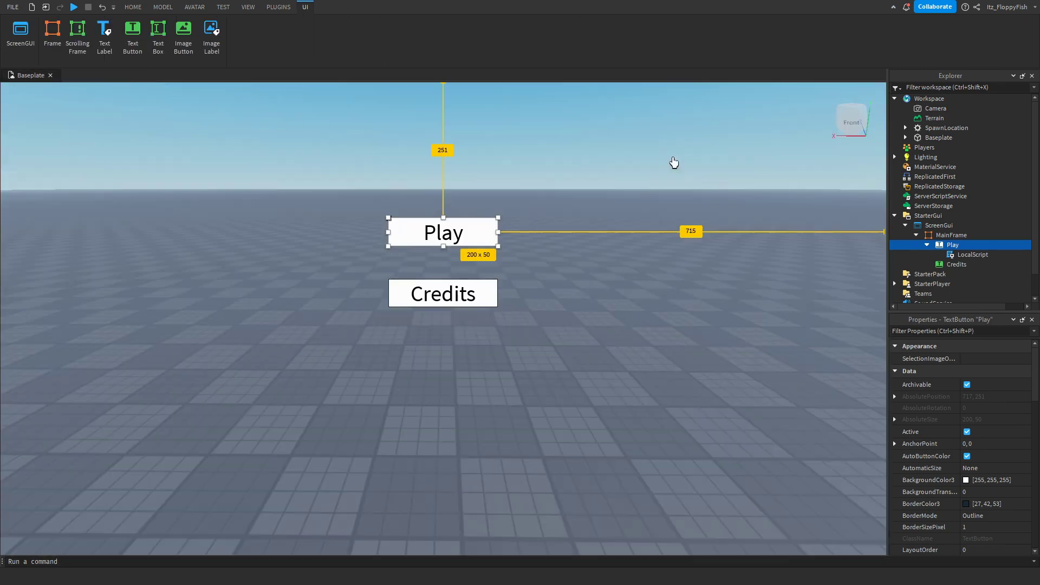
click(972, 264)
click(973, 265)
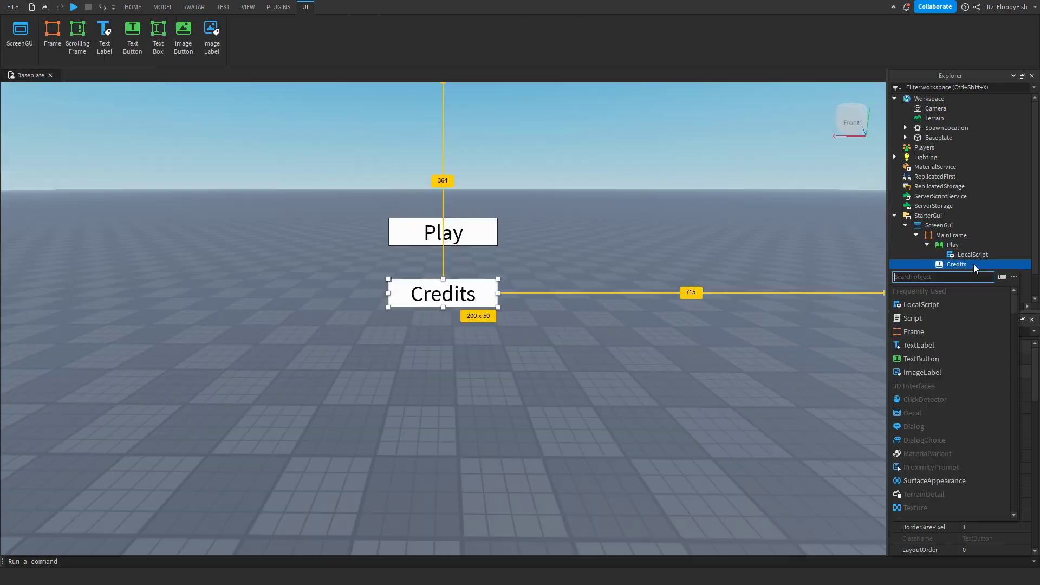
click(956, 303)
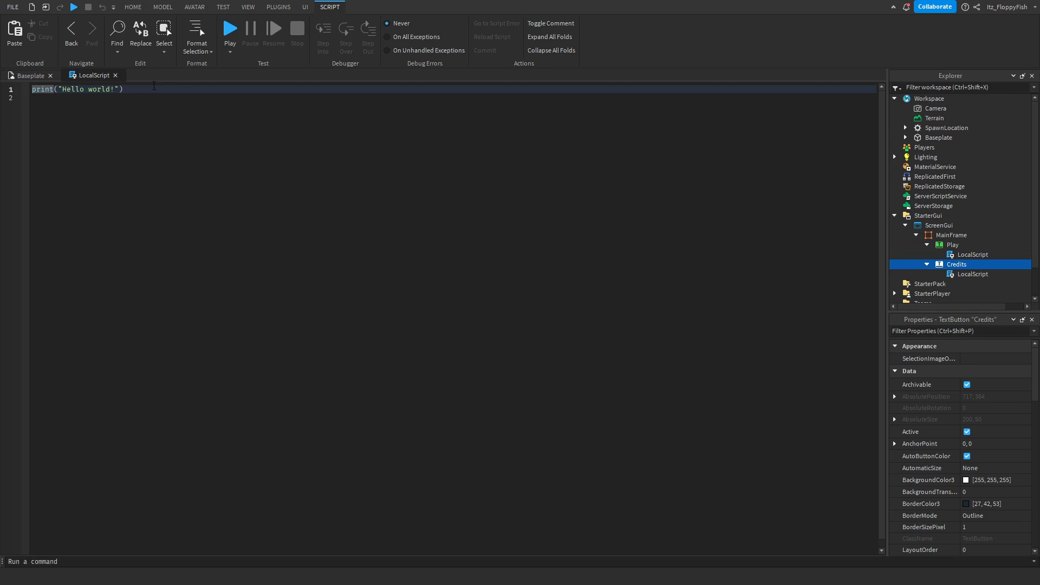
click(115, 75)
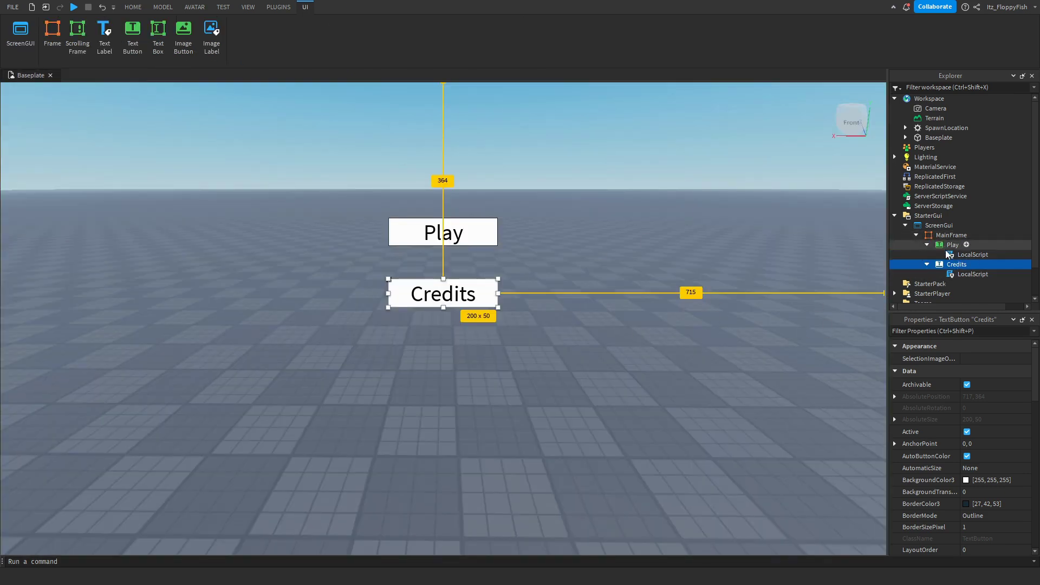
click(916, 235)
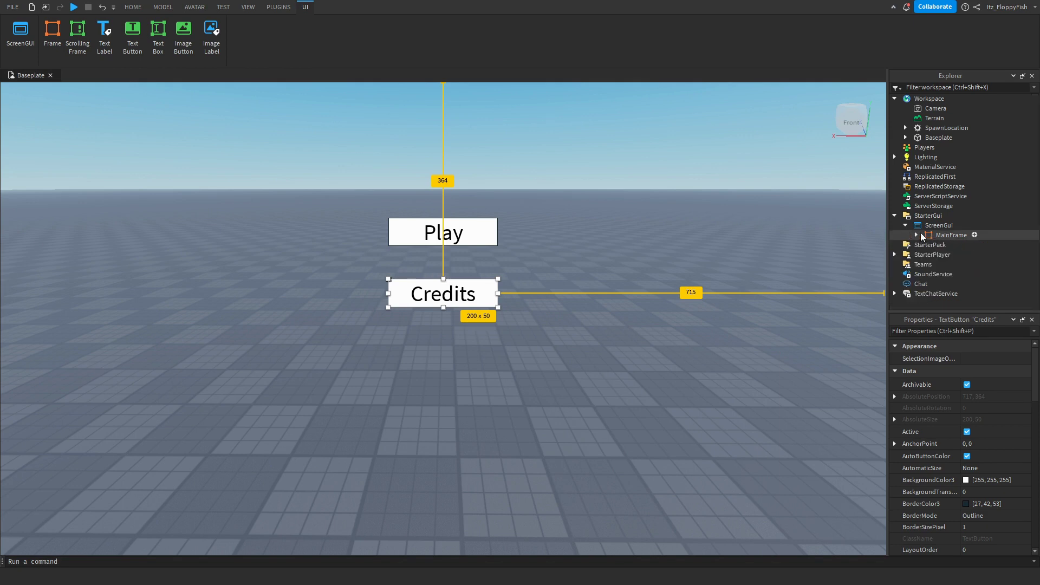
- Insert a second Frame under ScreenGui, sized 437 x 459 and centred on screen
click(960, 225)
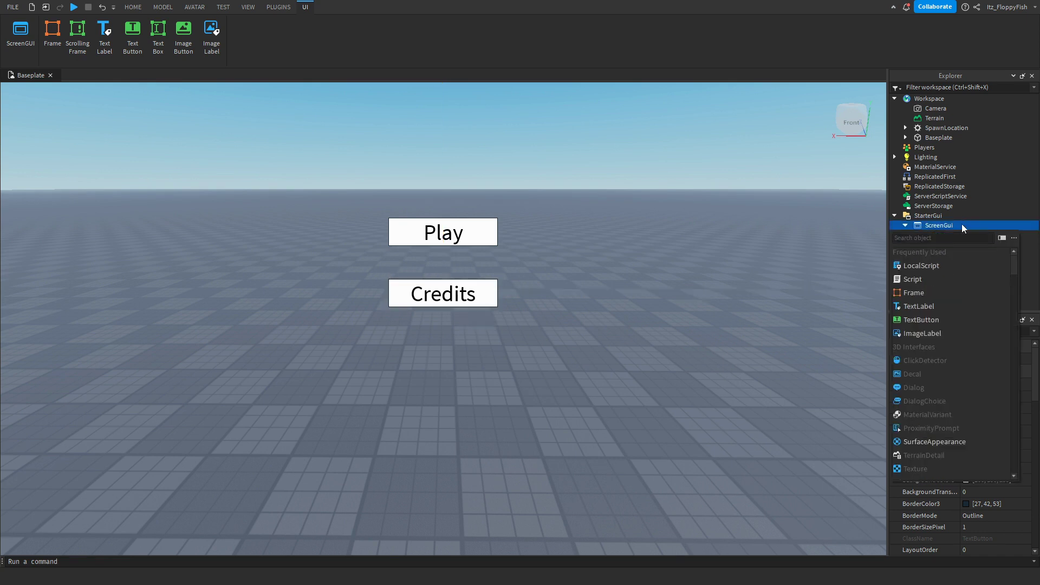
click(947, 293)
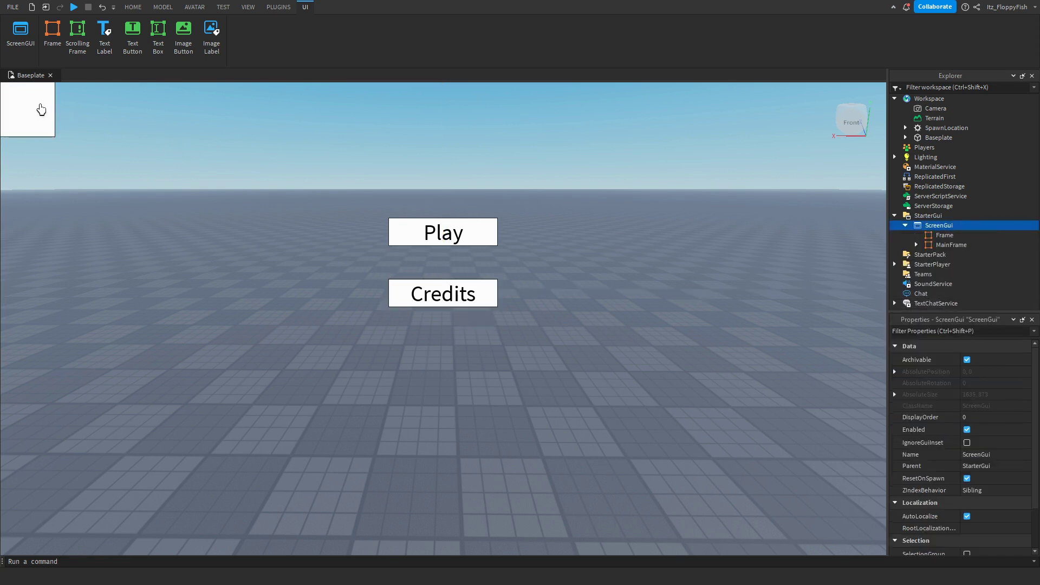
drag(40, 110, 643, 439)
drag(585, 350, 242, 306)
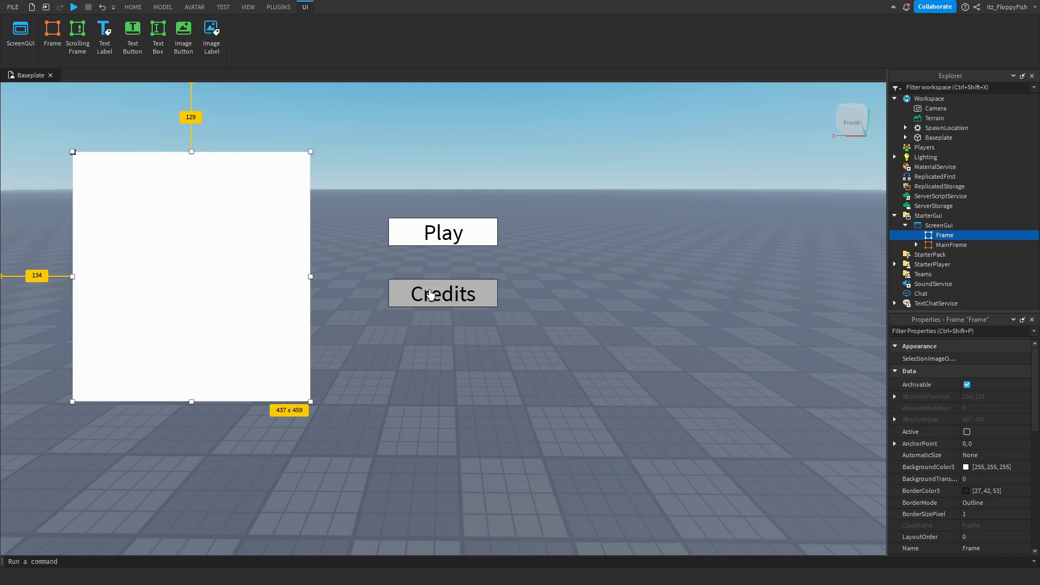
drag(208, 269, 445, 266)
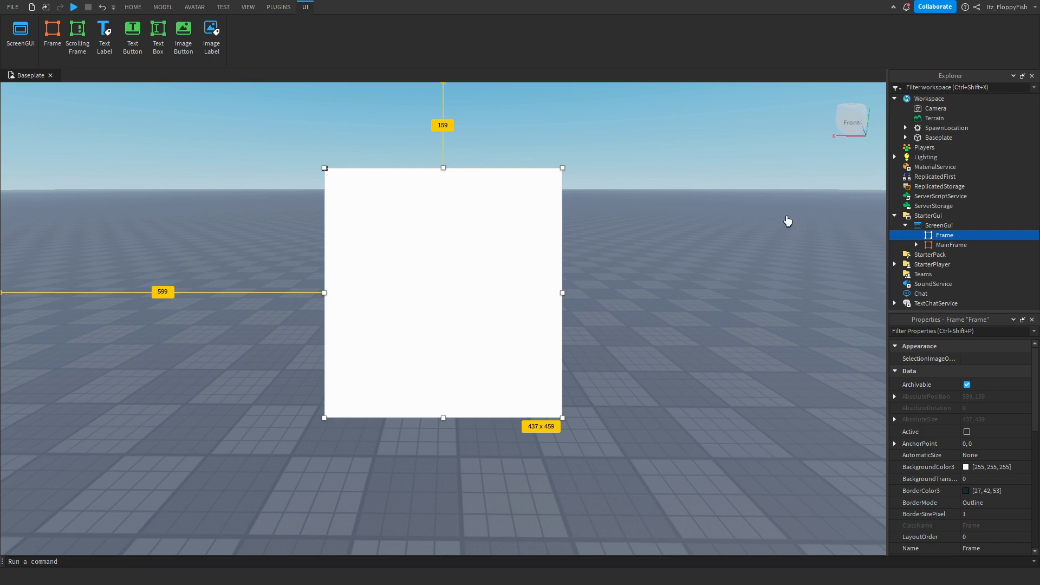
- Add a 200 x 50 TextLabel inside the new frame, centred along its top edge
click(961, 235)
click(954, 272)
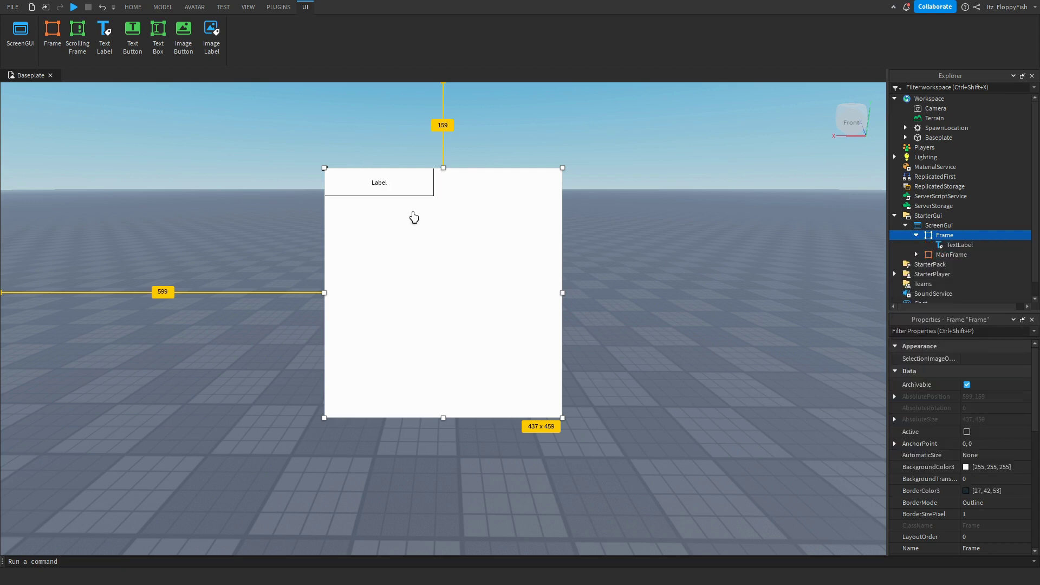
drag(444, 183, 400, 268)
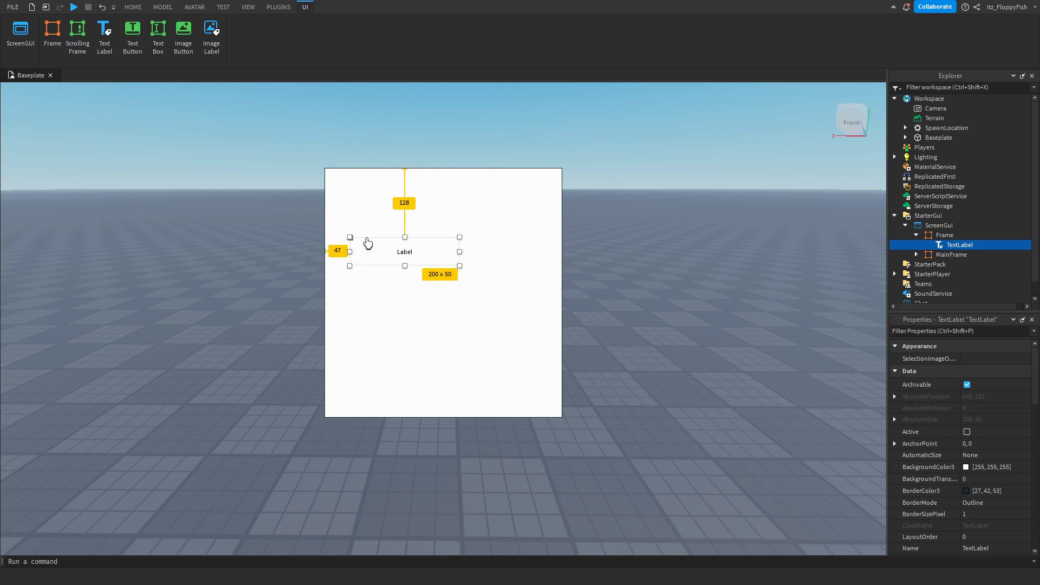
key(ctrl+z)
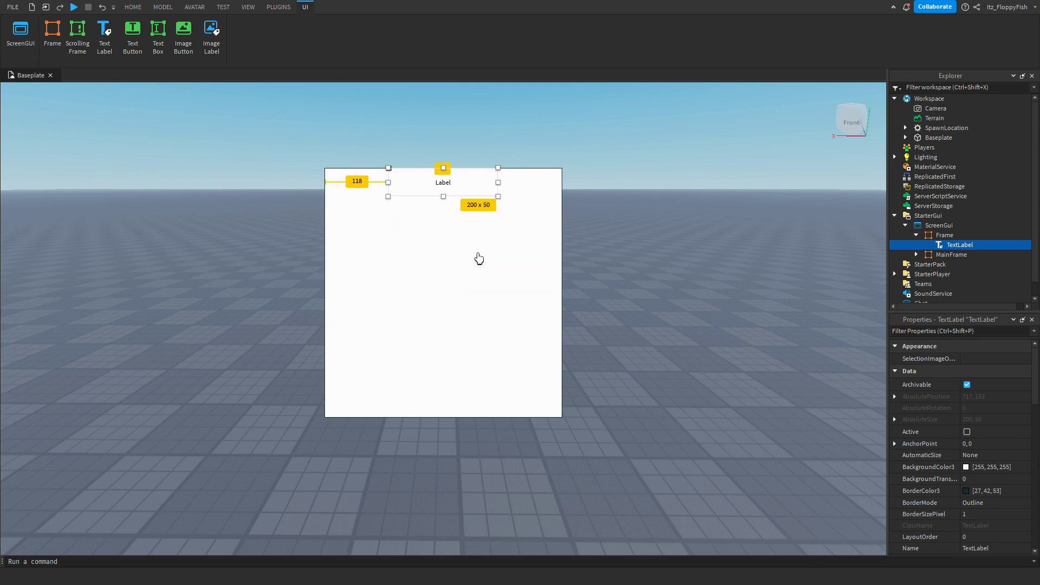
mouse_move(955, 245)
click(961, 235)
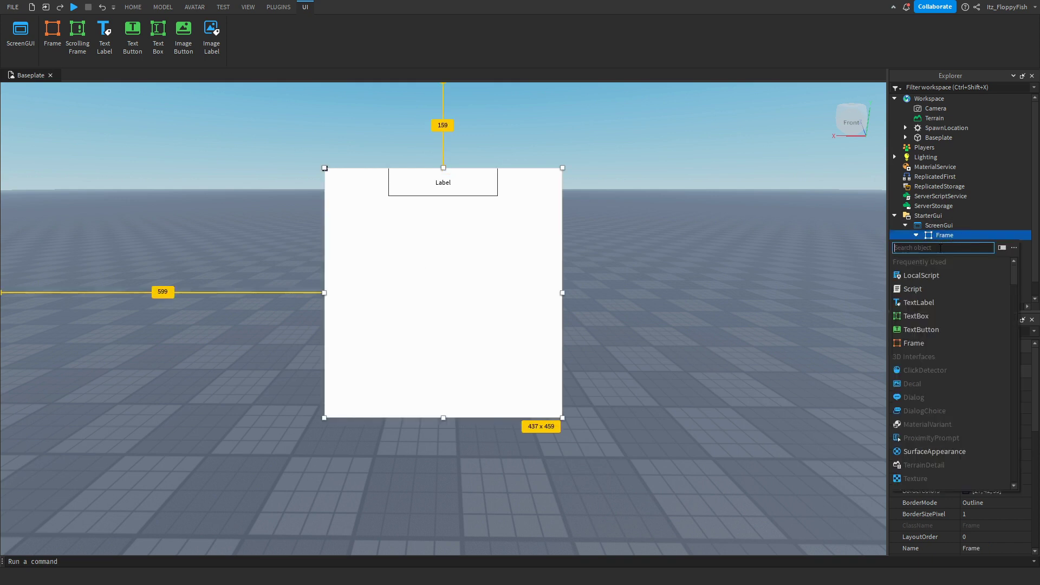
- Add an 81 x 50 TextButton at the frame's top-right corner with Text 'X'
click(942, 330)
drag(377, 180, 515, 193)
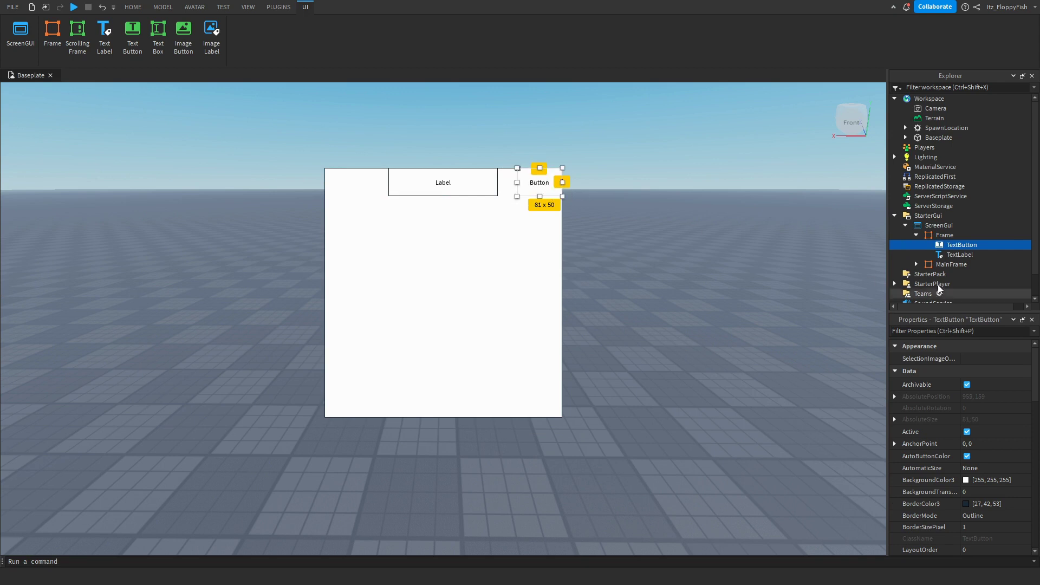
scroll(984, 473, down, 7)
scroll(983, 495, down, 6)
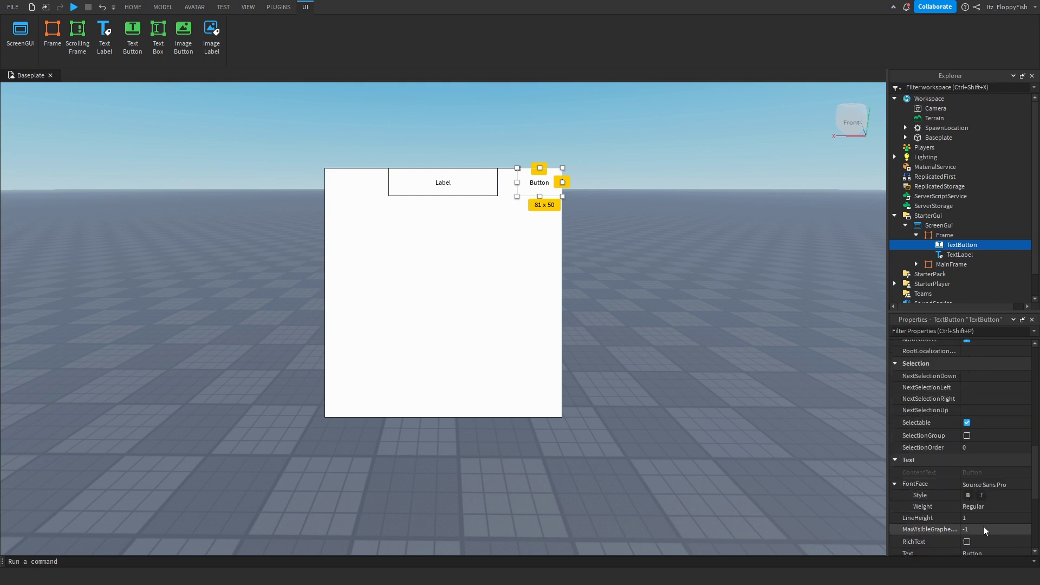
scroll(977, 513, down, 1)
click(982, 484)
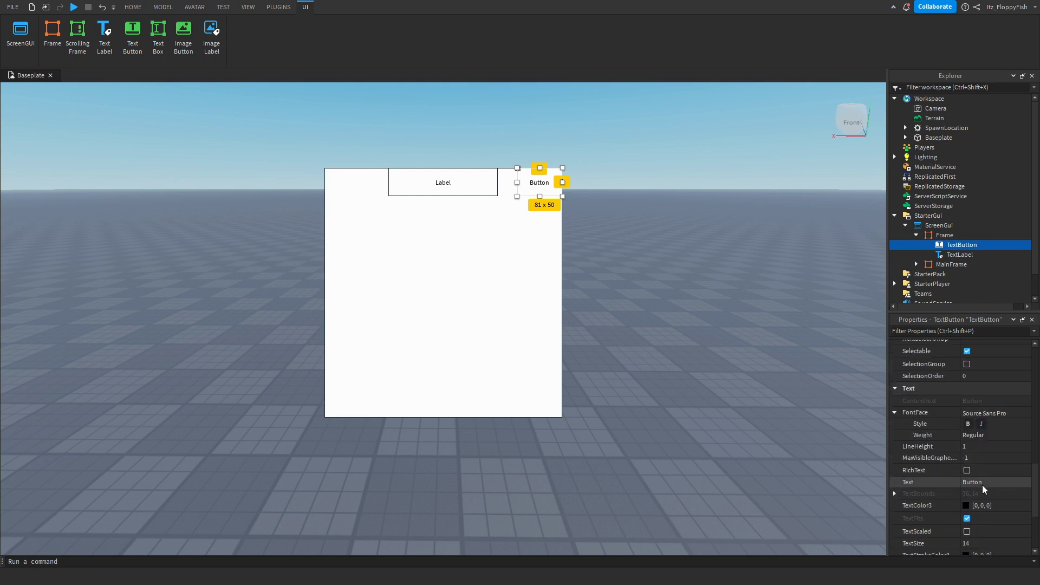
key(BackSpace)
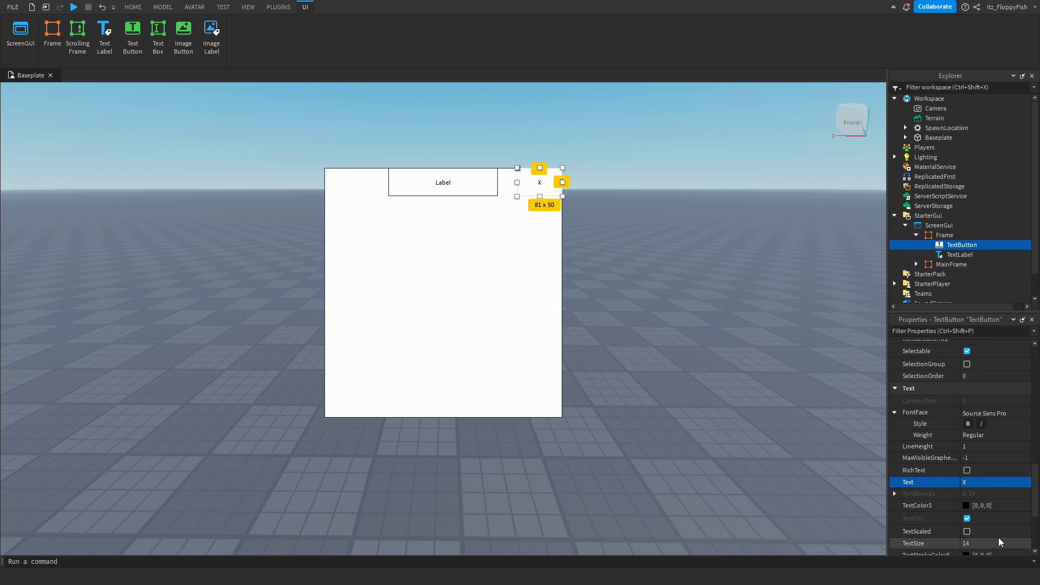
text(X)
key(Return)
click(748, 437)
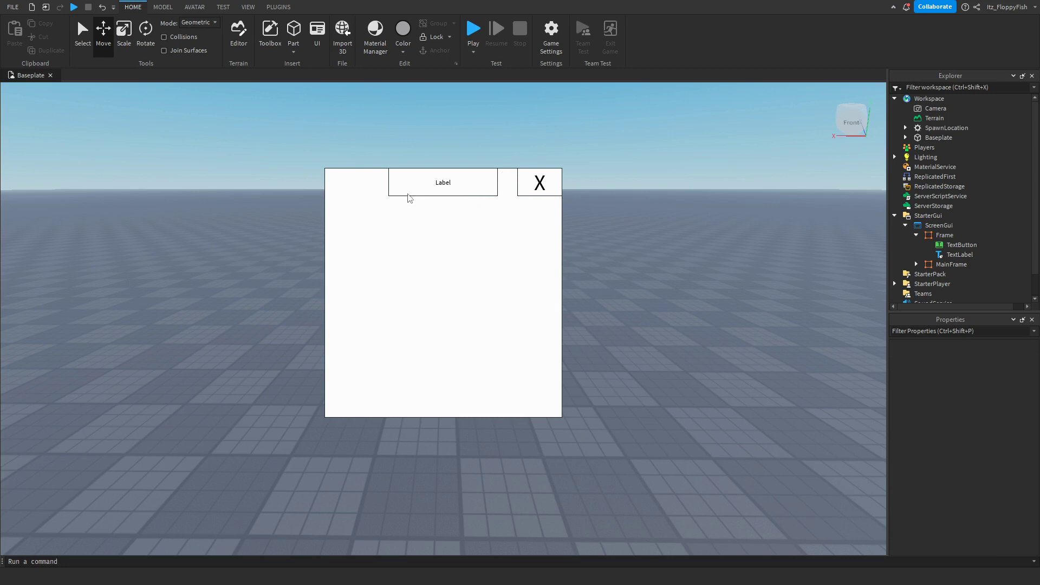
- Set the TextLabel's BorderSizePixel to 0
click(957, 255)
scroll(990, 470, down, 2)
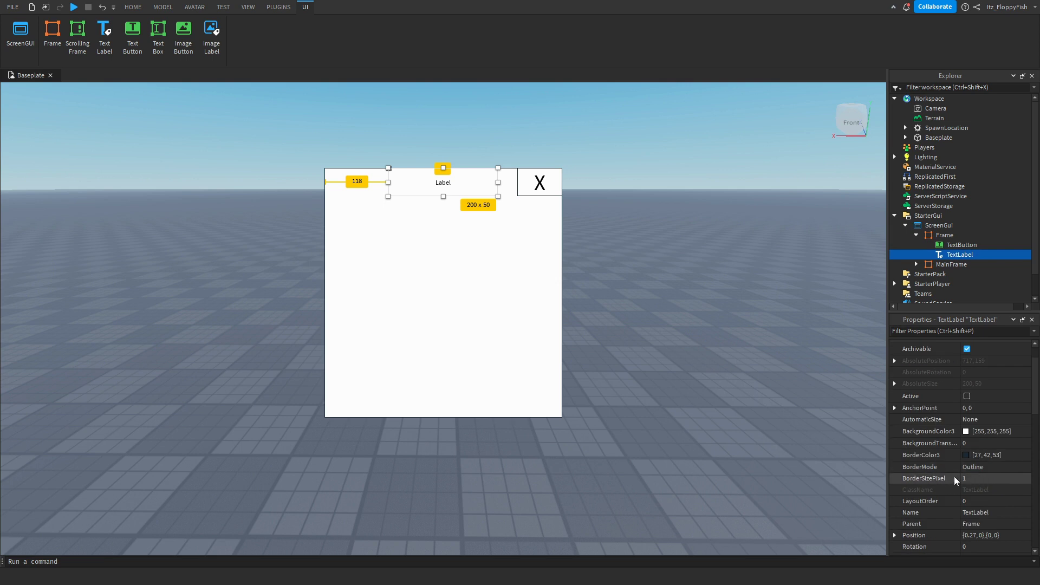
click(978, 478)
text(0)
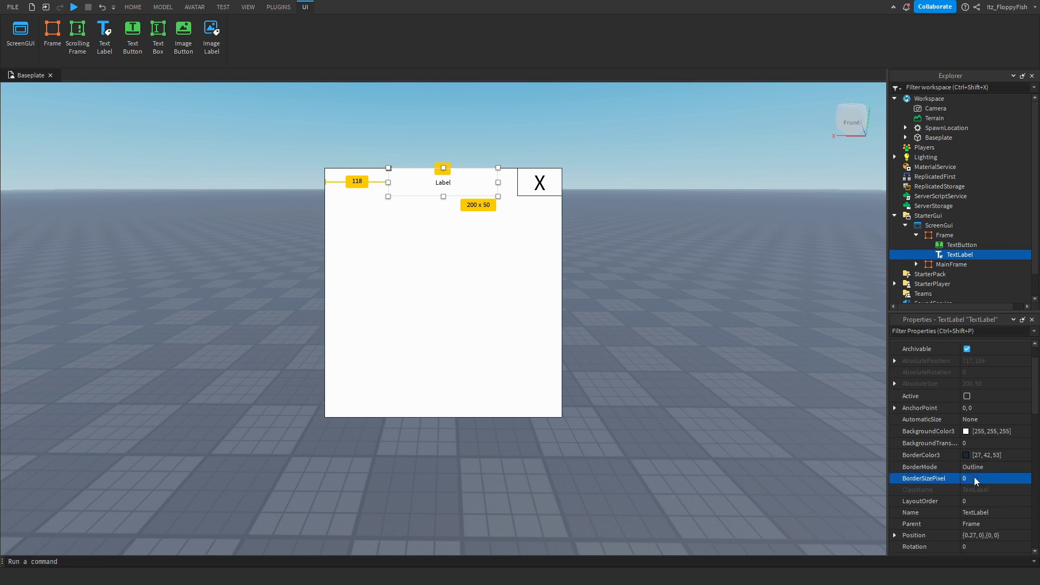
click(696, 401)
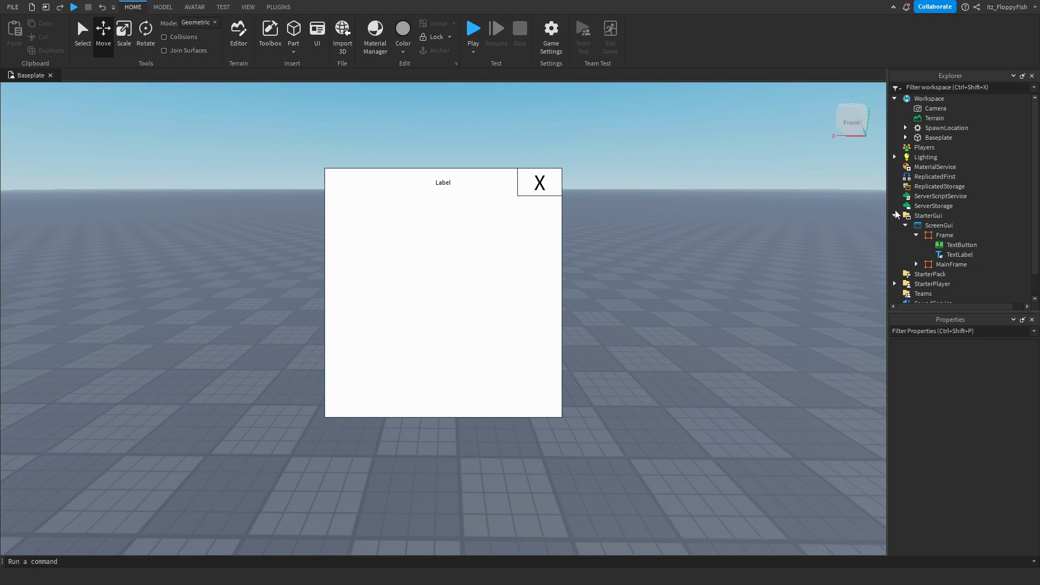
click(937, 239)
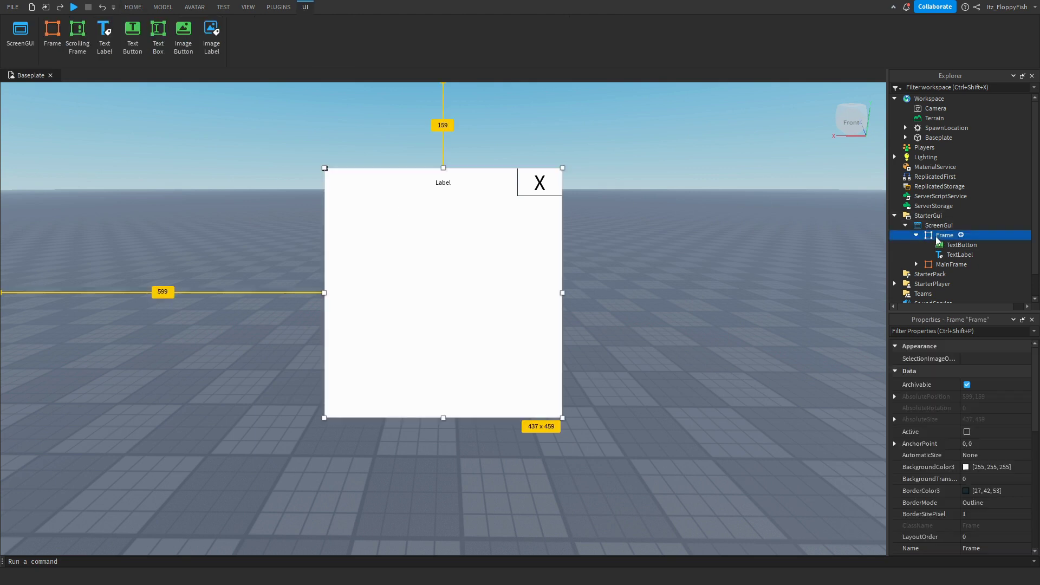
- Rename the white frame CreditsFrame and its X button CreditsClose
click(975, 548)
text(editsFrame)
key(Return)
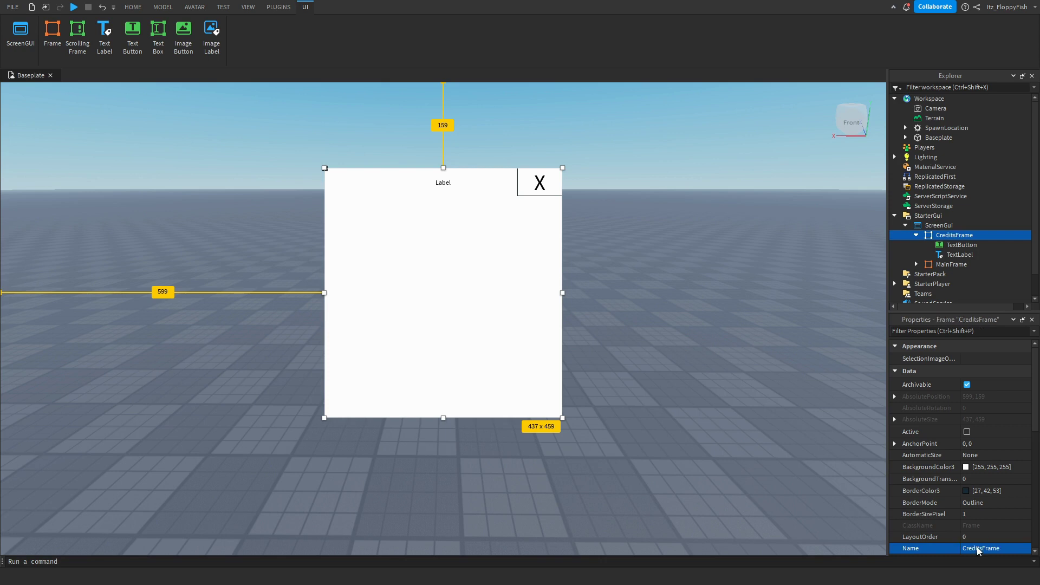
click(528, 181)
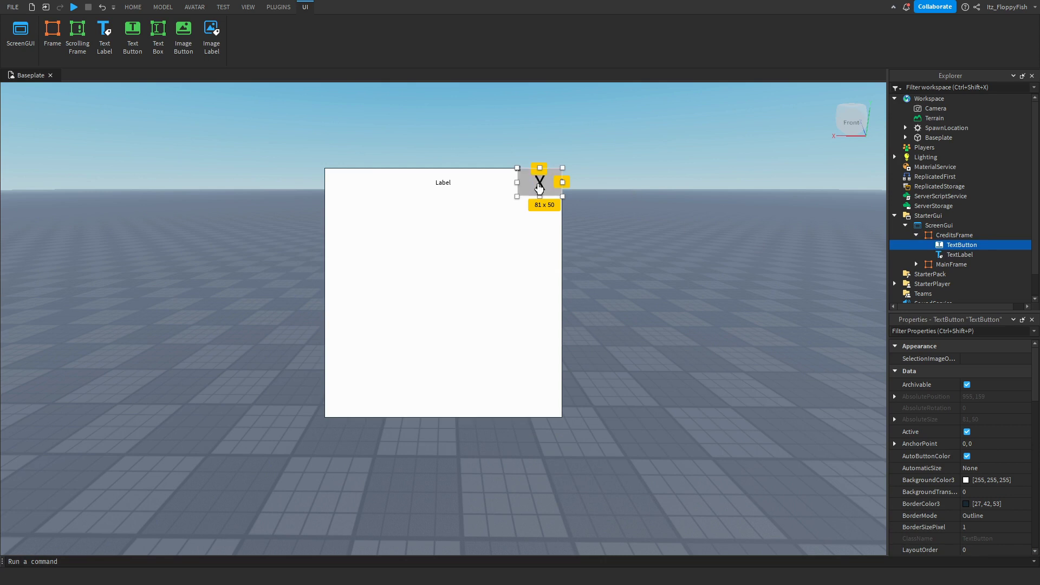
scroll(975, 519, down, 3)
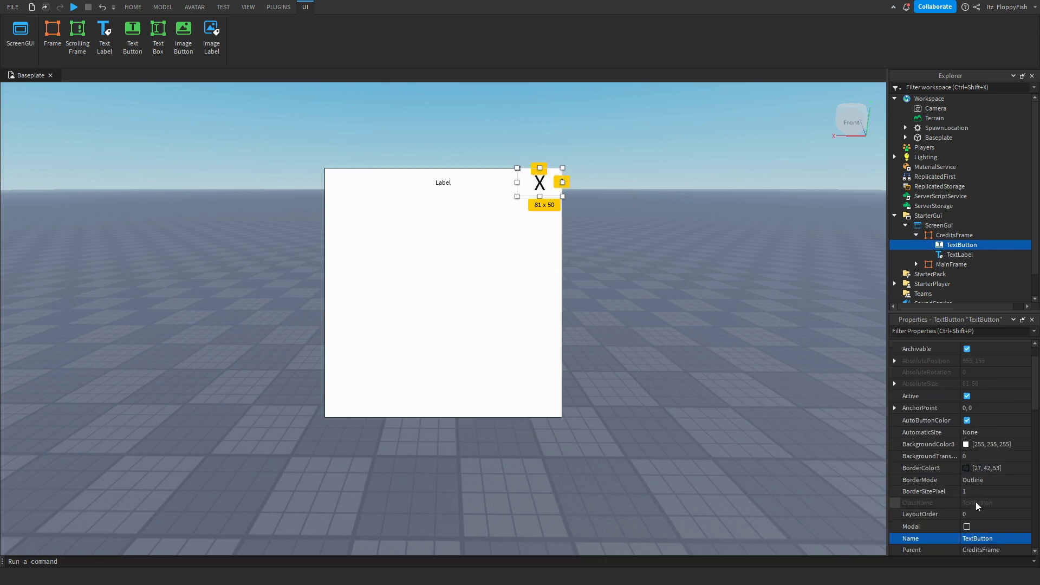
click(984, 536)
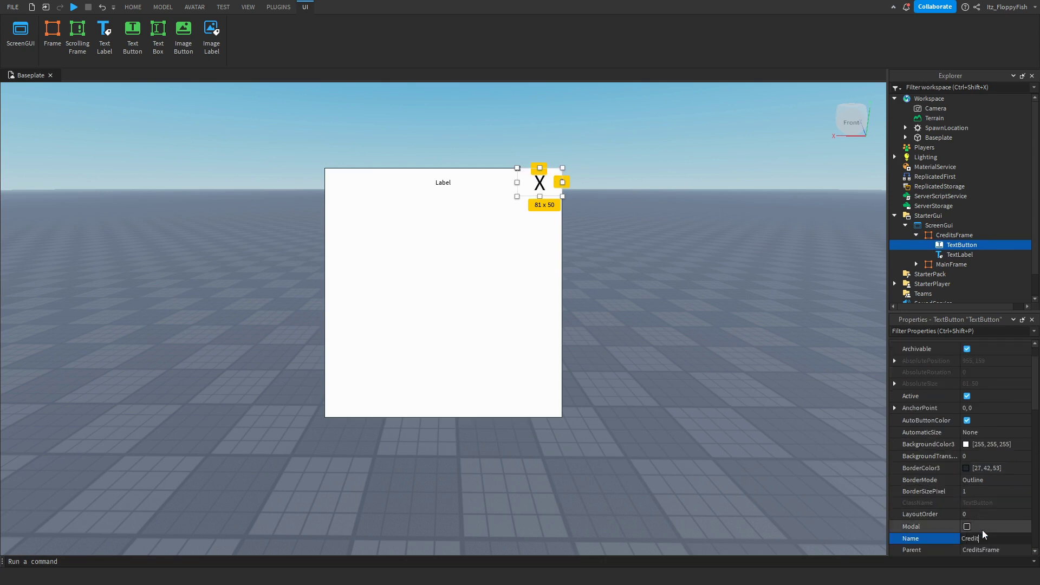
text(CreditsClose)
key(Return)
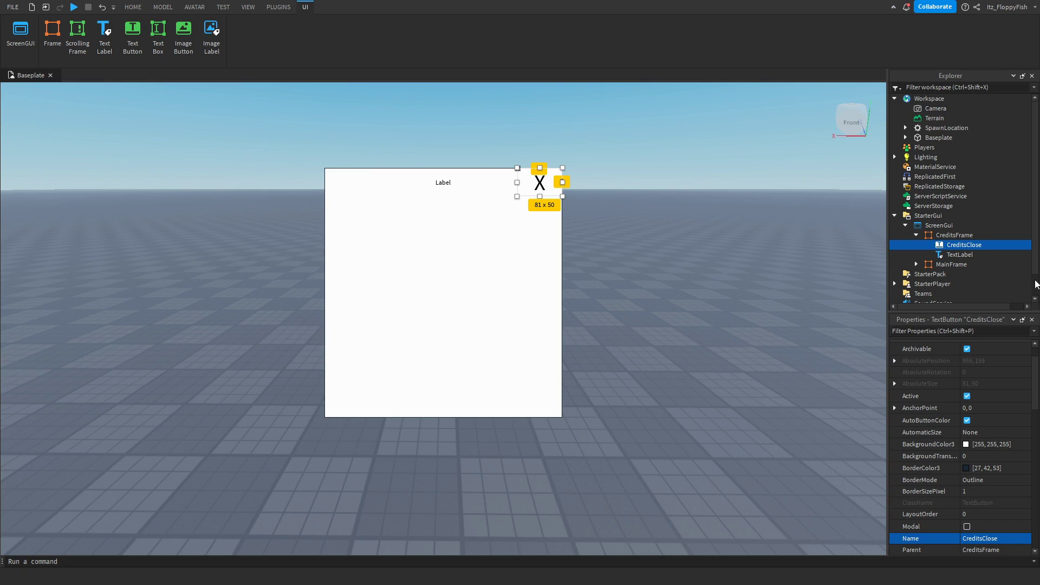
- Insert a LocalScript under CreditsClose, then expand MainFrame and select the Play button
click(988, 244)
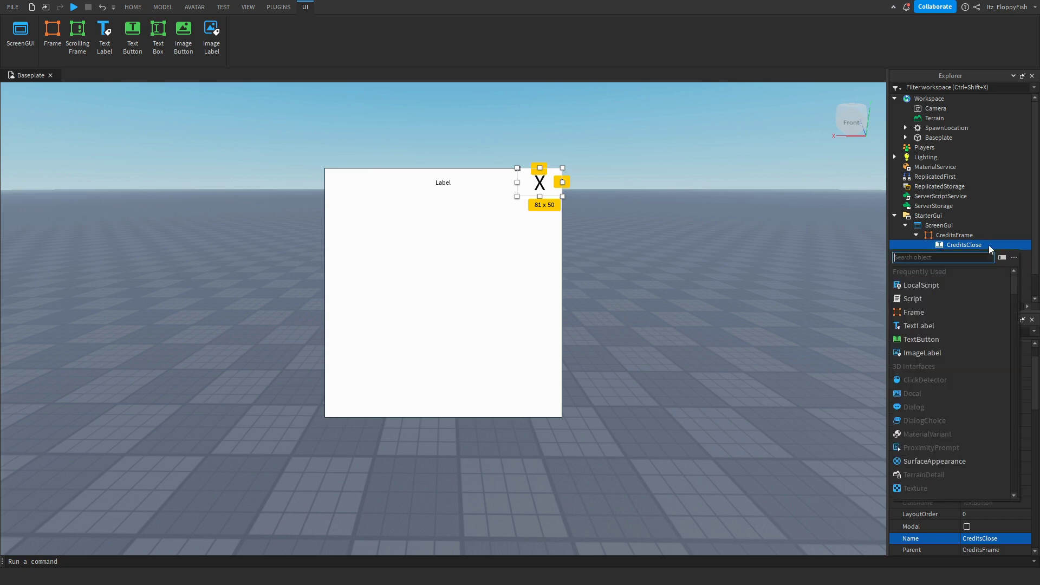
click(950, 284)
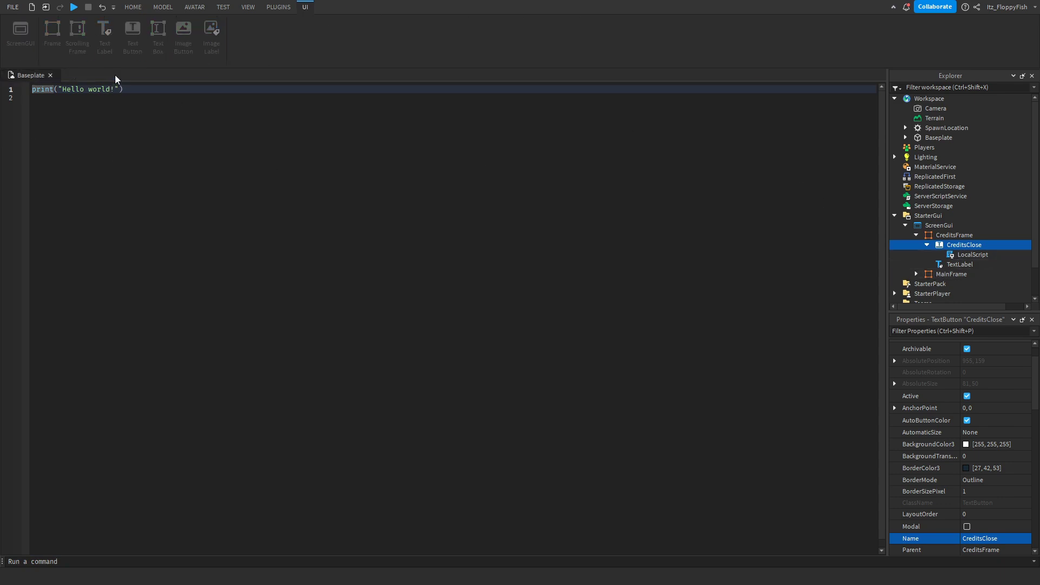
click(116, 75)
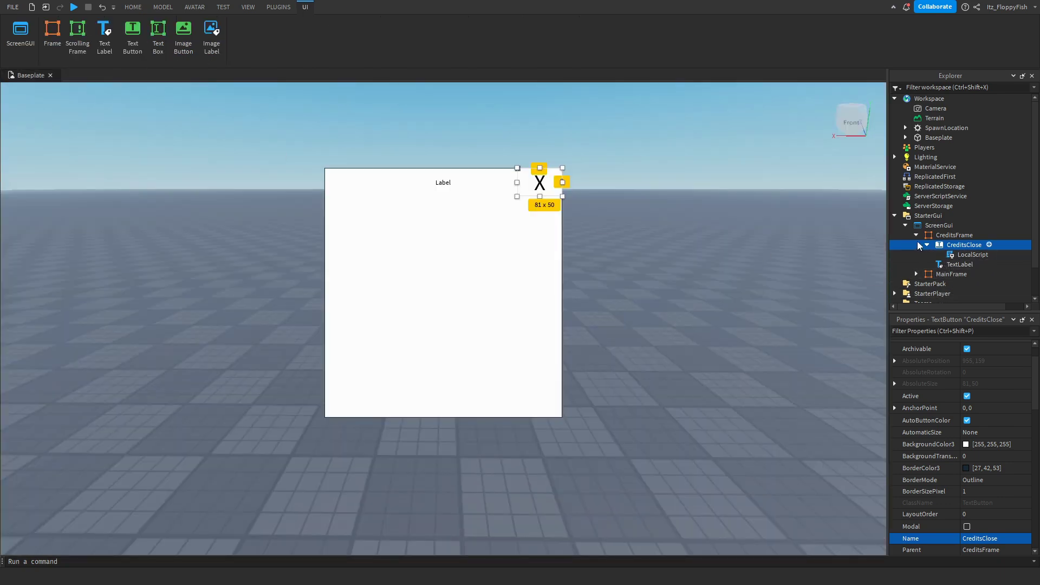
click(917, 236)
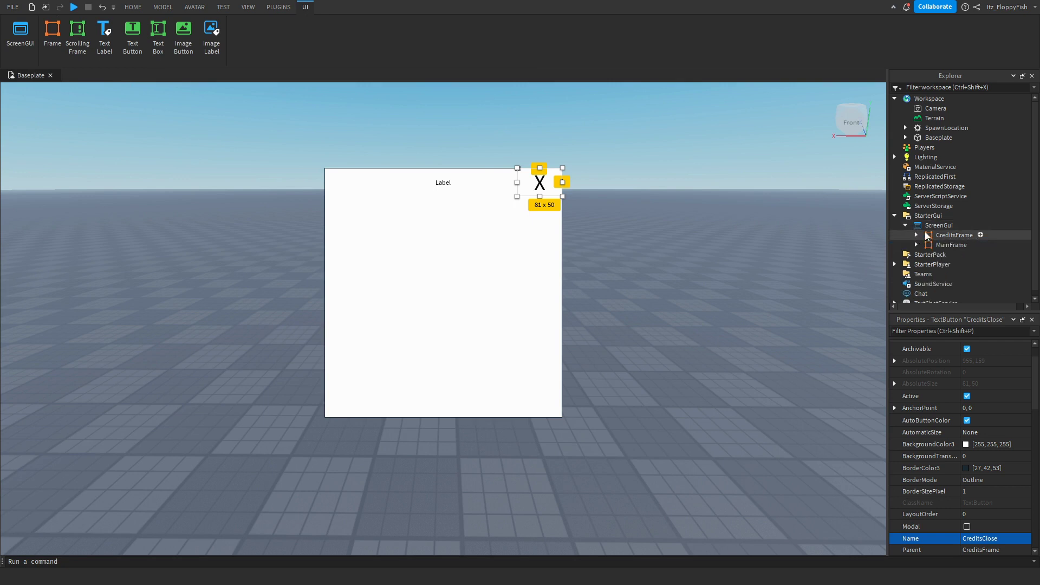
click(916, 237)
click(916, 237)
click(951, 245)
click(917, 244)
click(939, 256)
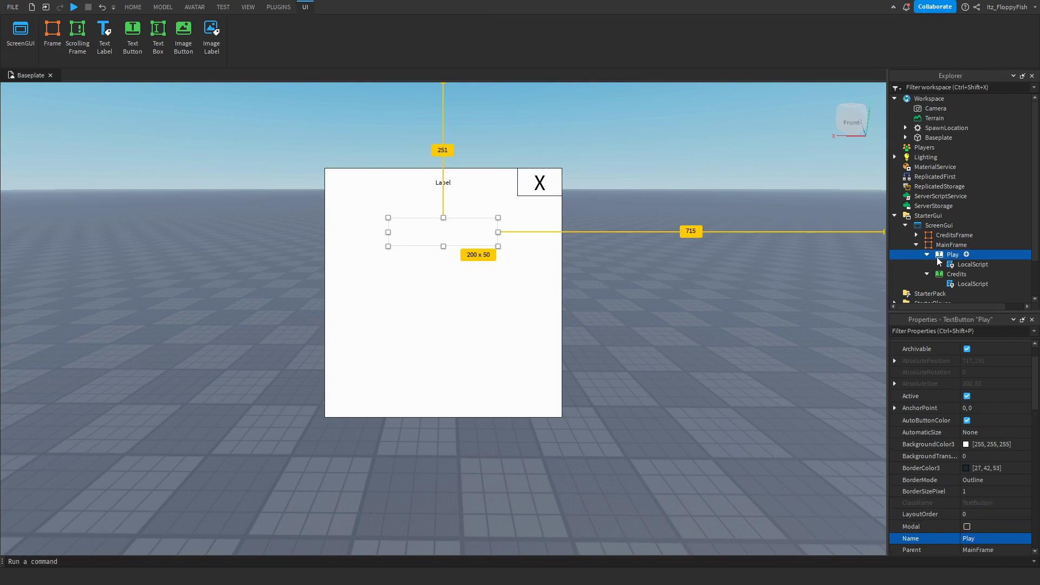
- Replace the Play button LocalScript's code with a MouseButton1Click handler setting Gui.Visible = false
double_click(948, 268)
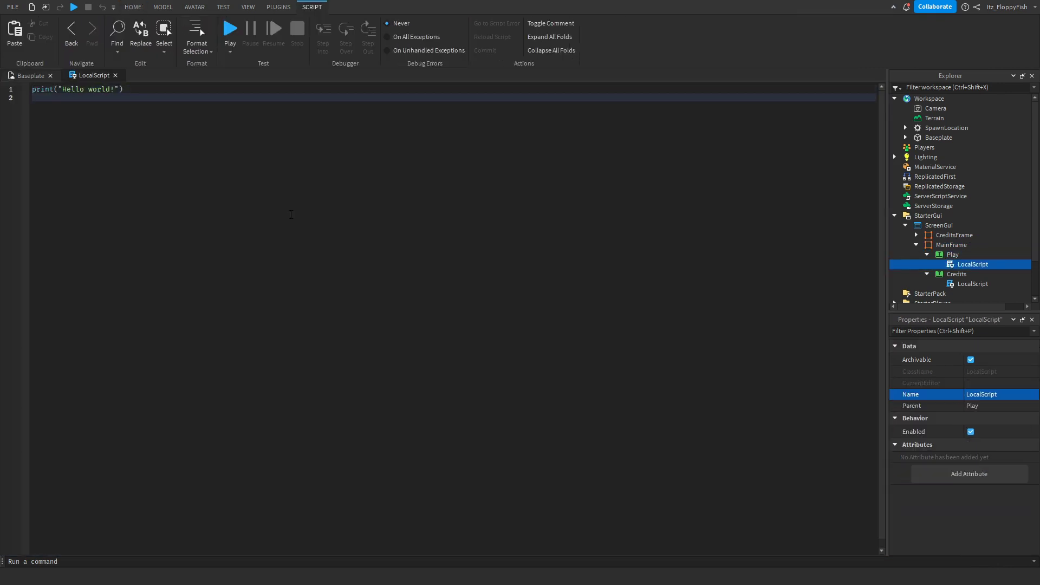
ctrl+scroll(291, 214, up, 1)
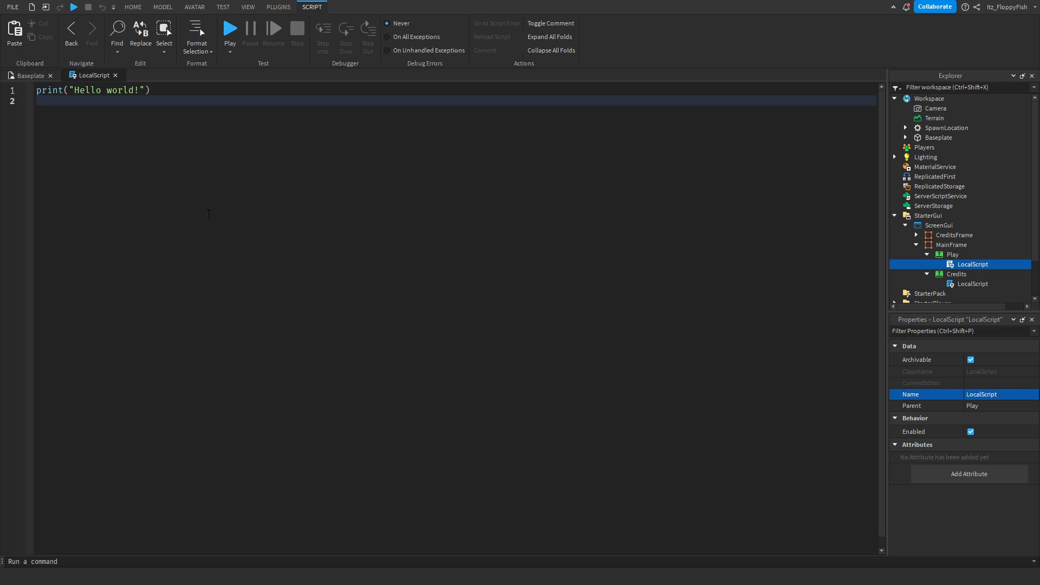
key(ctrl+a)
key(BackSpace)
text(local Gui = script.Parent.Parent  script.Parent.MouseButton1Click:Connect(function(clicked) 	Gui.Visible = false -- This will disable the Gui so it is not visable once a player clicks play end))
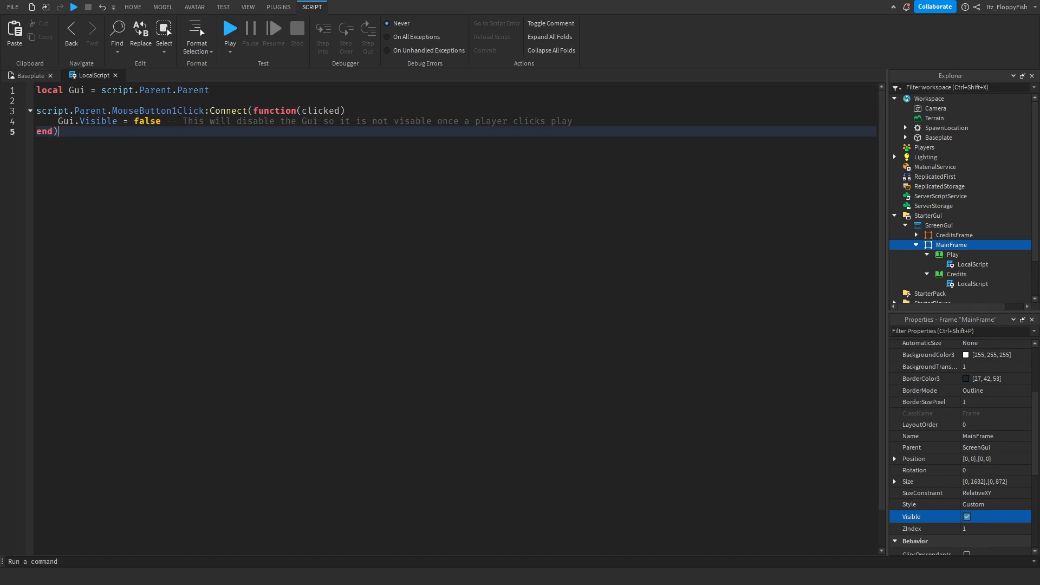
click(115, 75)
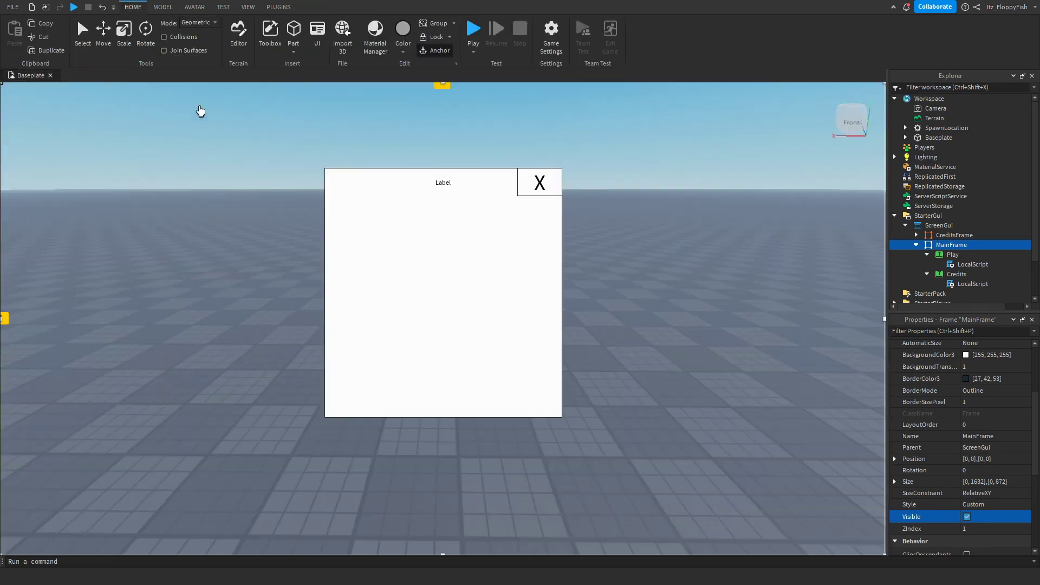
- Replace the Credits LocalScript's placeholder with code toggling CreditsFrame.Visible and hiding MainFrame
click(966, 284)
double_click(965, 284)
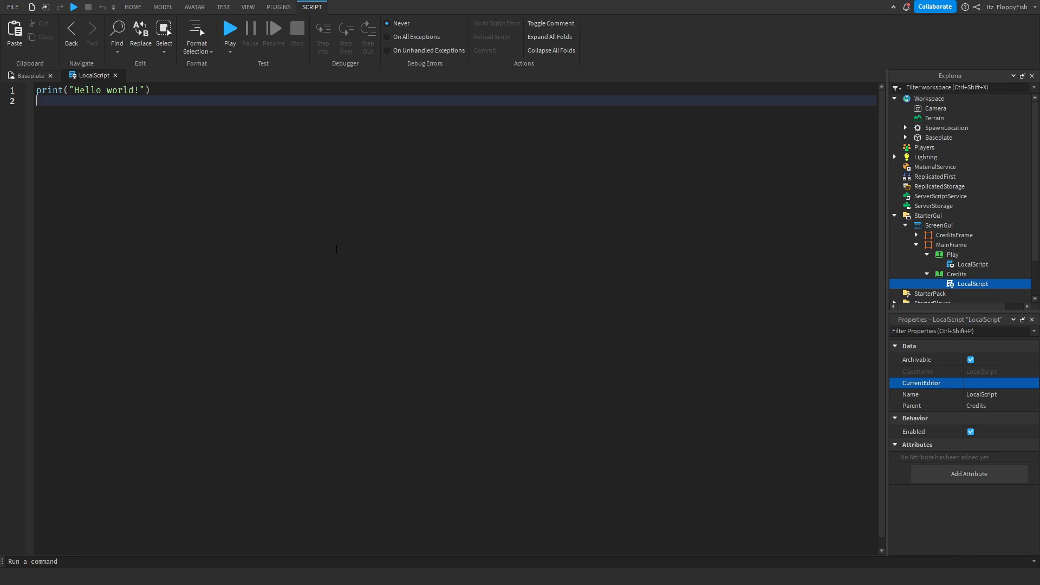
key(ctrl+a)
key(BackSpace)
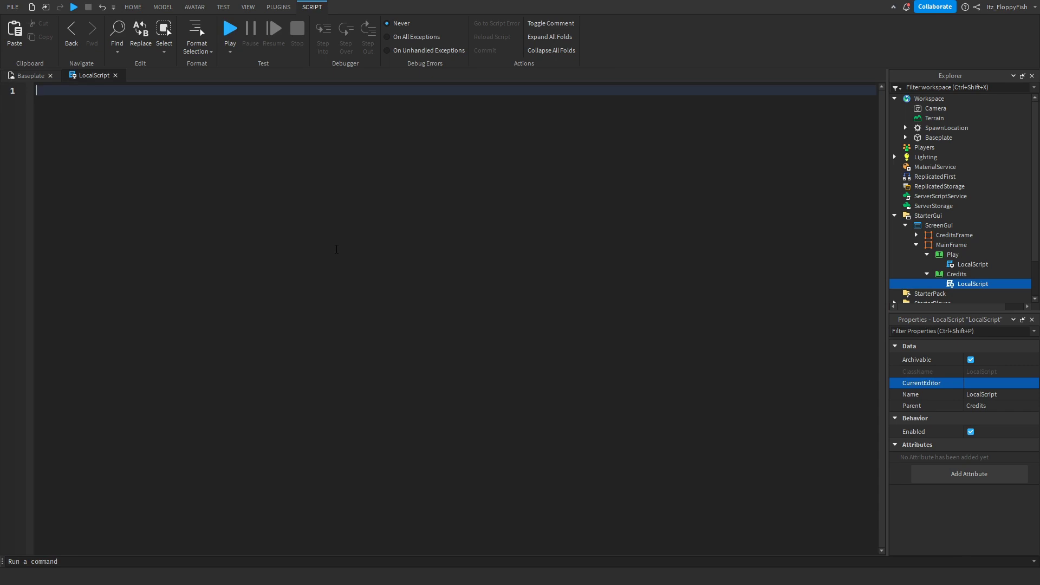
text(script.Parent.MouseButton1Click:Connect(function()     script.Parent.Parent.Parent.CreditsFrame.Visible = not script.Parent.Parent.Parent.CreditsFrame.Visible      if script.Parent.Parent.Parent.CreditsFrame.Visible then         script.Parent.Parent.Visible = false     else script.Parent.Parent.Visible = true     end end))
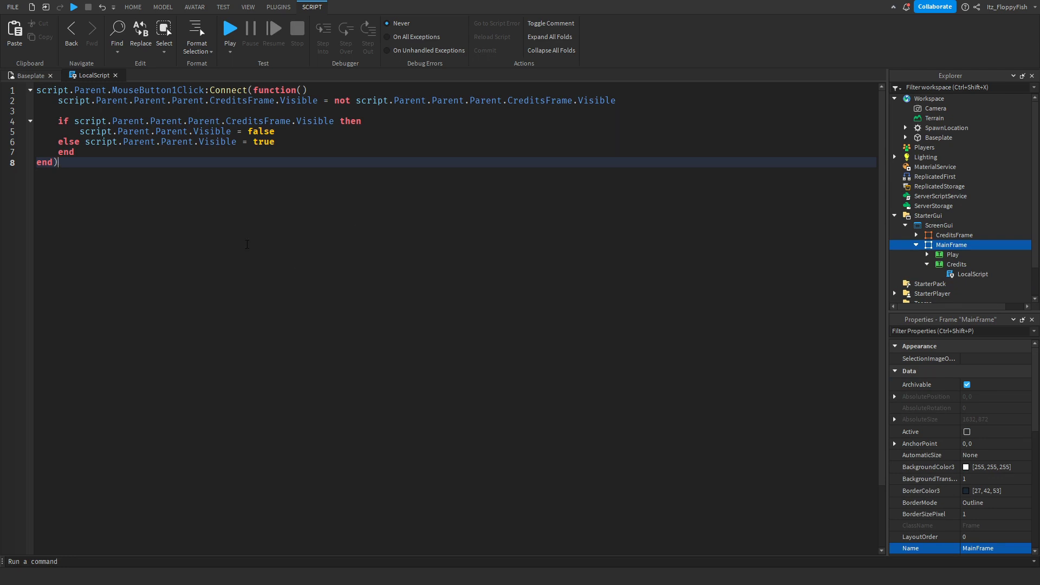
- Check the CreditsFrame references on lines 2 and 4, then close the script
double_click(239, 100)
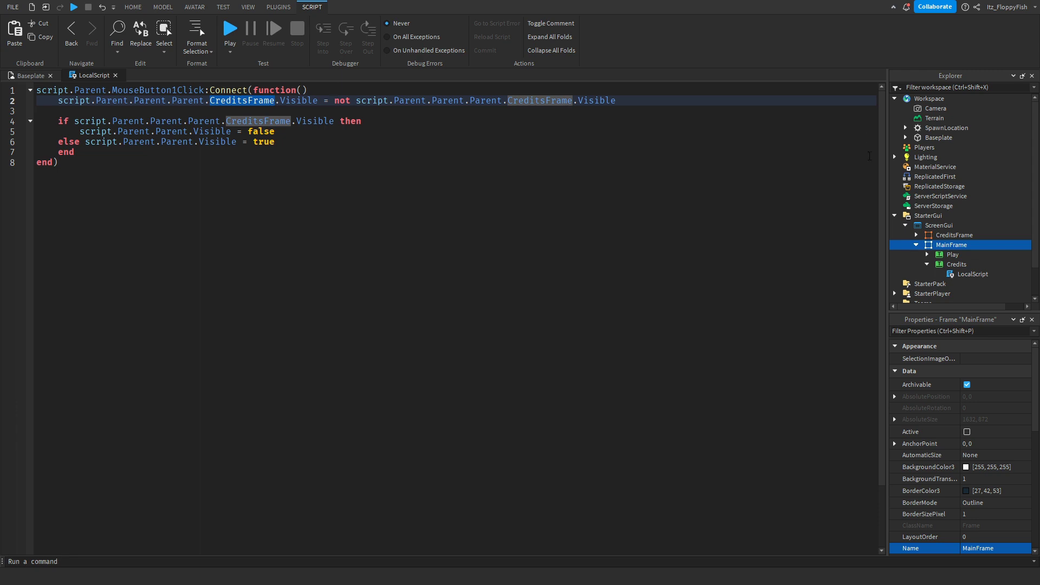
double_click(564, 101)
double_click(248, 121)
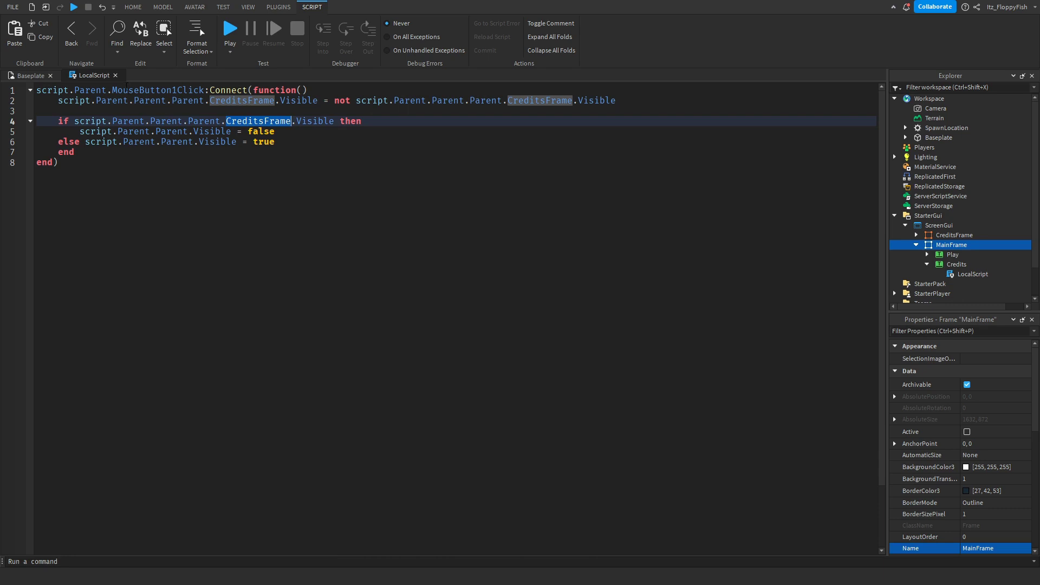
click(115, 75)
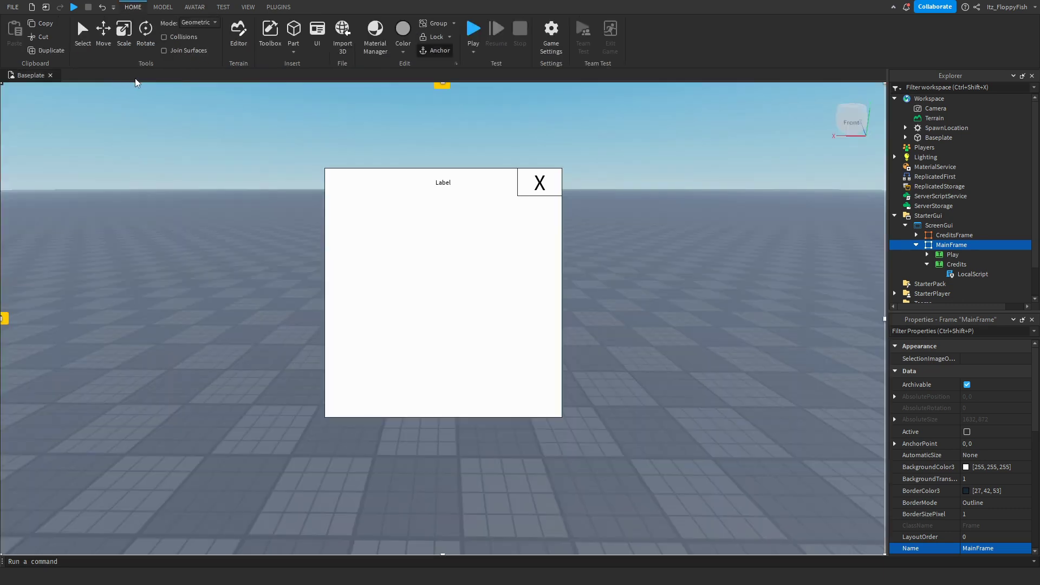
- Expand CreditsFrame in Explorer and open the CreditsClose button's LocalScript
click(916, 235)
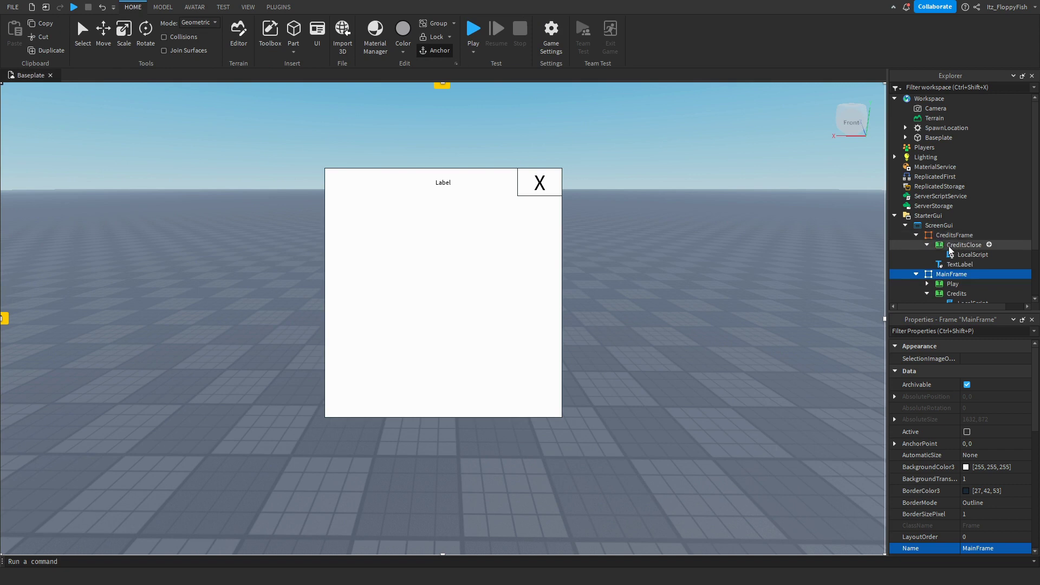
click(916, 275)
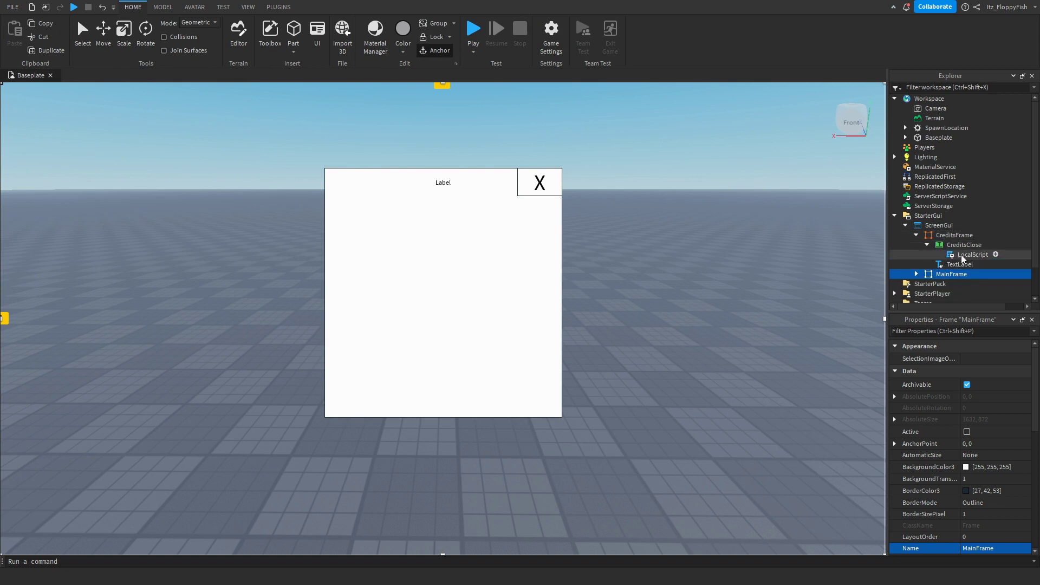
click(956, 249)
double_click(973, 254)
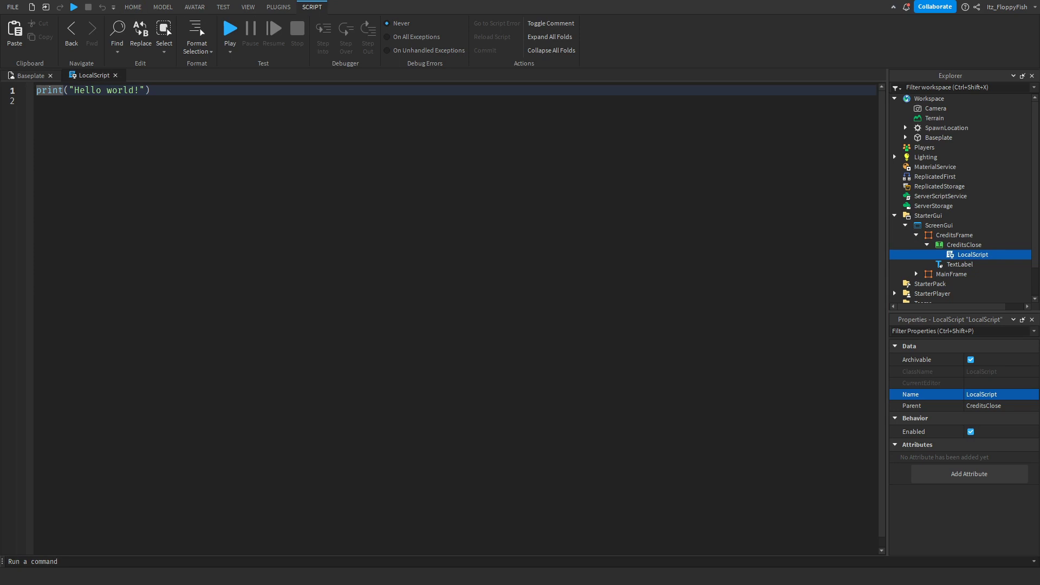
- Replace its code with a handler that hides CreditsFrame and shows MainFrame again
click(271, 305)
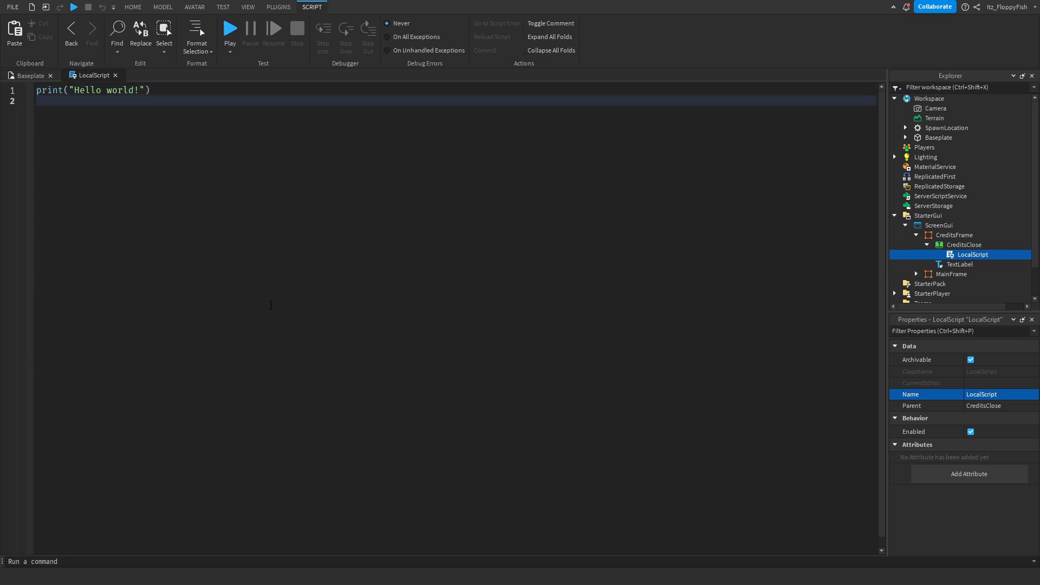
key(ctrl+a)
key(BackSpace)
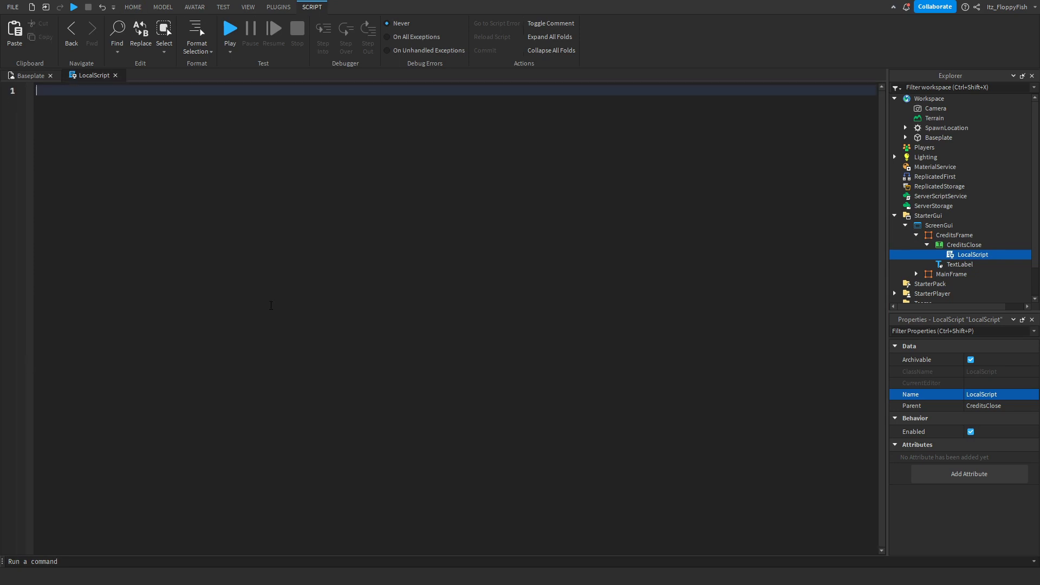
text(script.Parent.MouseButton1Click:Connect(function() 	script.Parent.Parent.Visible = false  	if not script.Parent.Parent.Visible then 		script.Parent.Parent.Parent.MainFrame.Visible = true -- Change "MainFrame" to your Frame which has the Play and Credits Buttons 	end end))
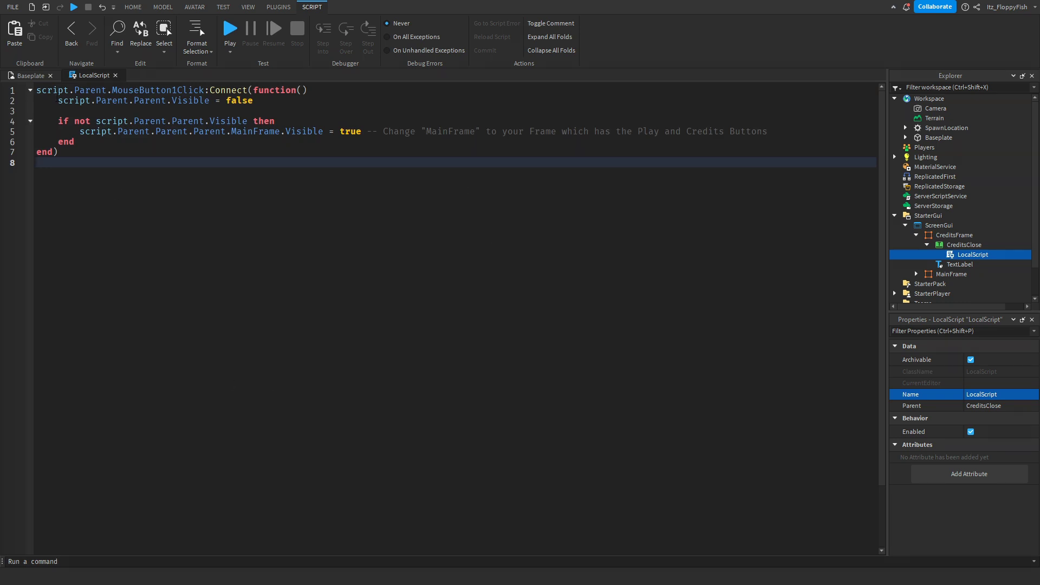
click(30, 75)
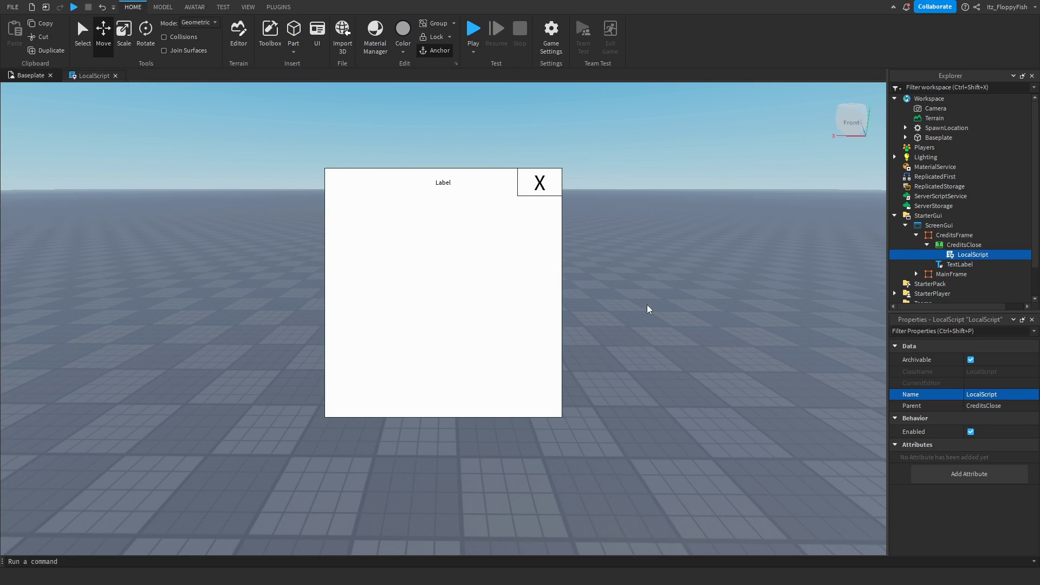
- Match the line-5 MainFrame reference against the Explorer MainFrame holding Play and Credits, then close the script
click(562, 270)
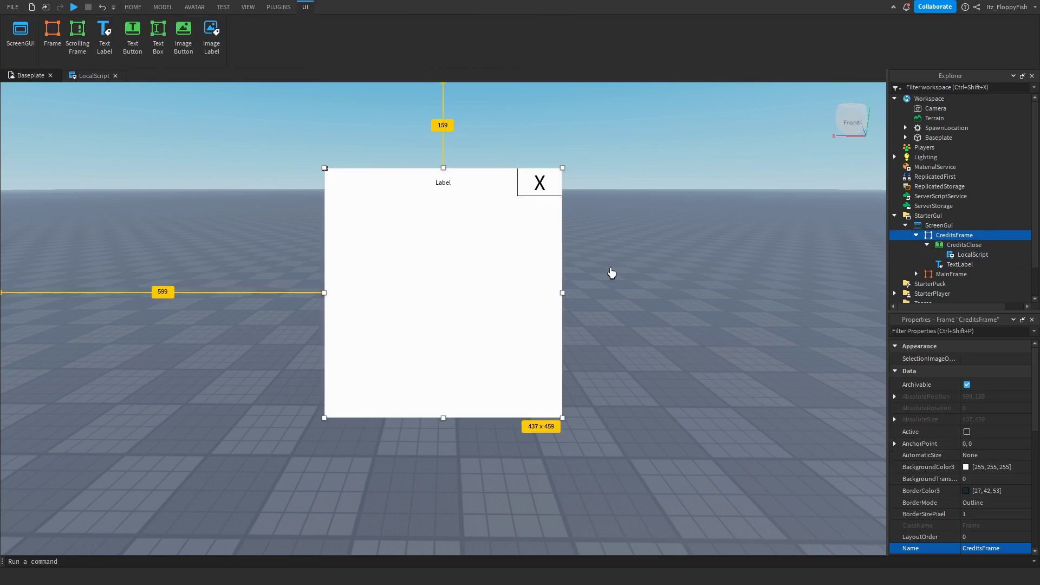
click(951, 274)
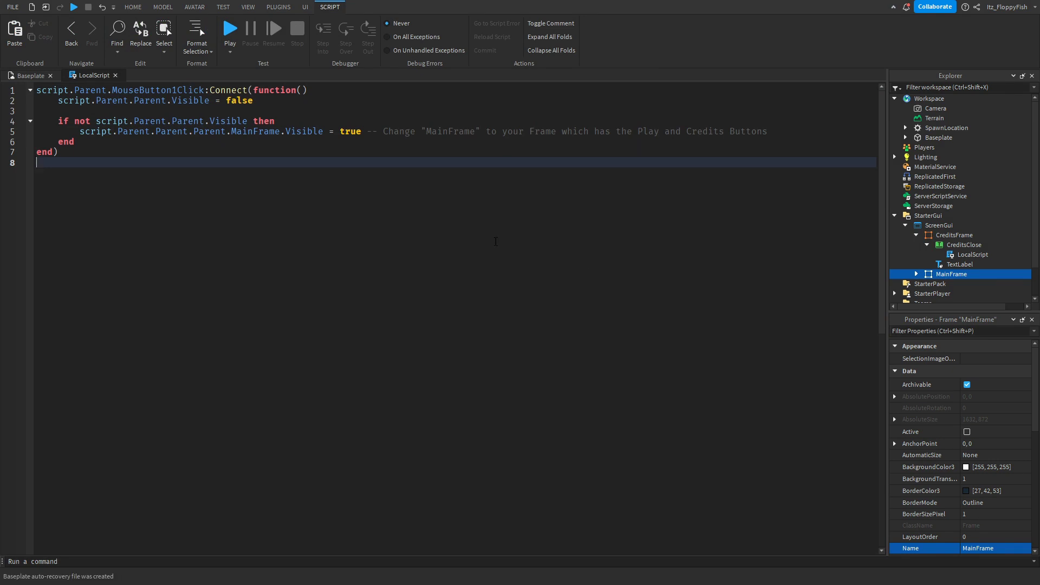
double_click(254, 133)
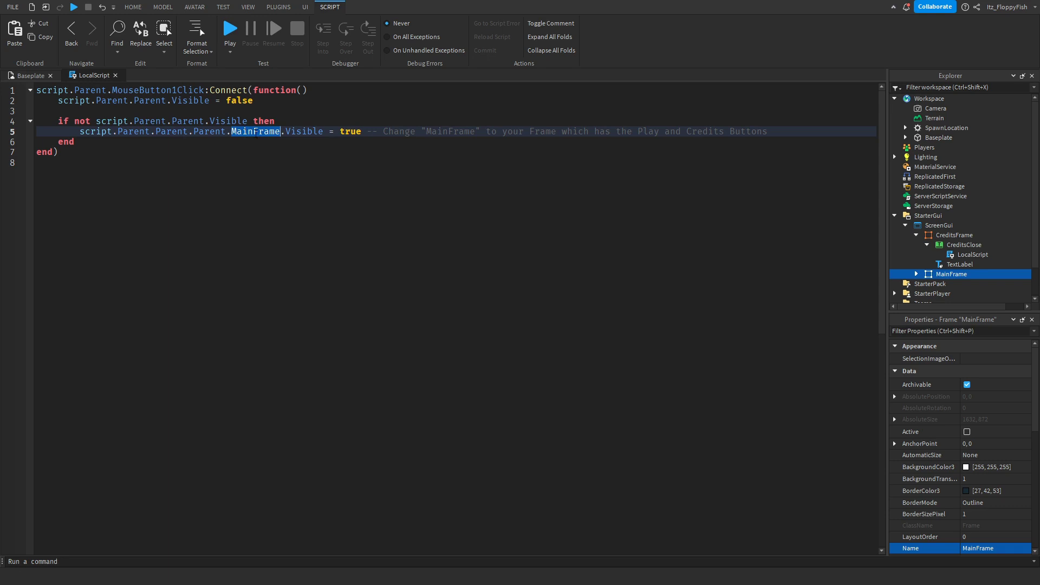
click(916, 274)
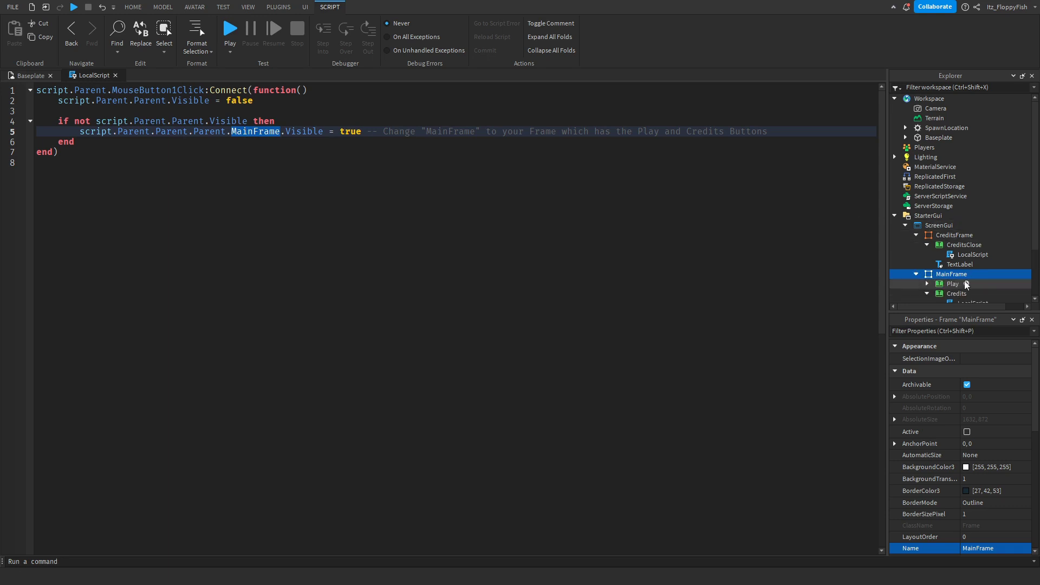
click(953, 287)
click(954, 293)
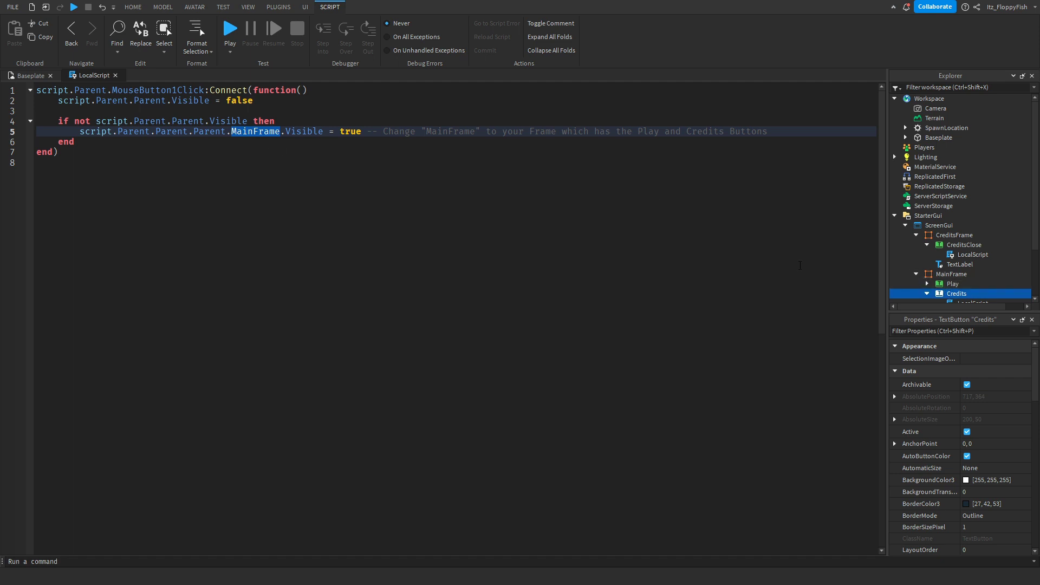
click(951, 275)
double_click(254, 131)
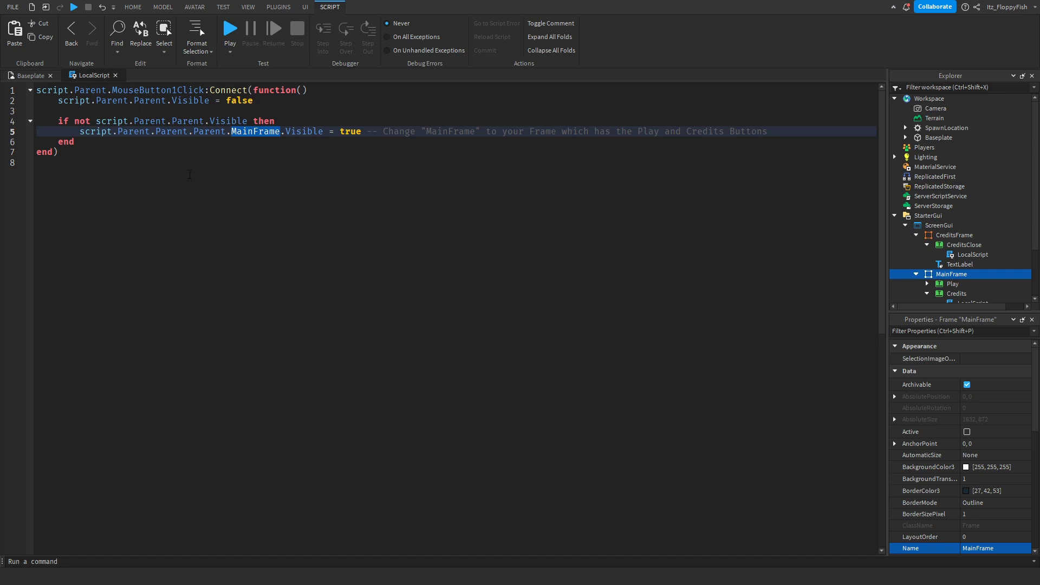
click(114, 75)
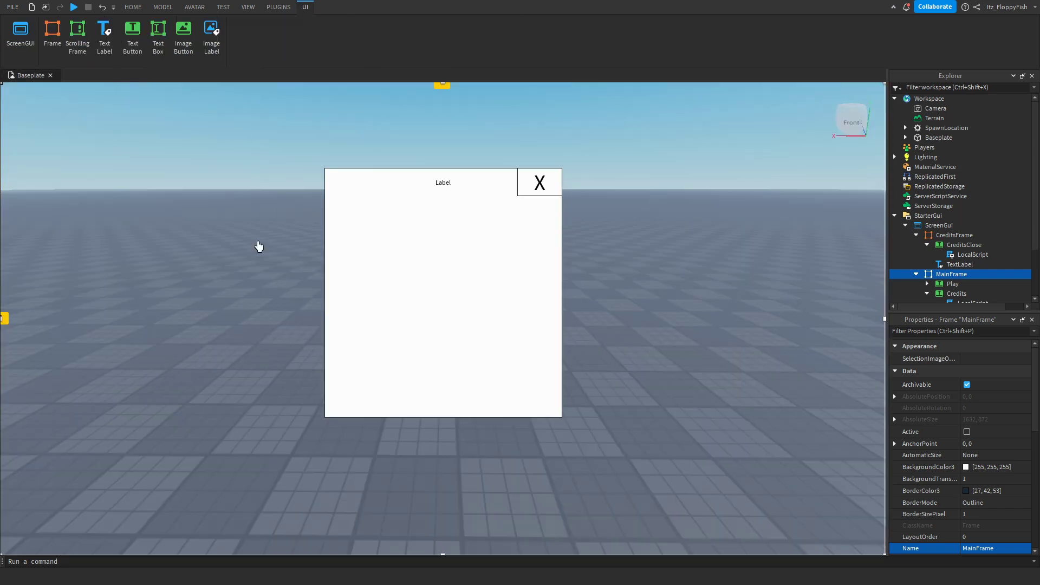
- Uncheck CreditsFrame's Visible property in the Properties panel
click(232, 270)
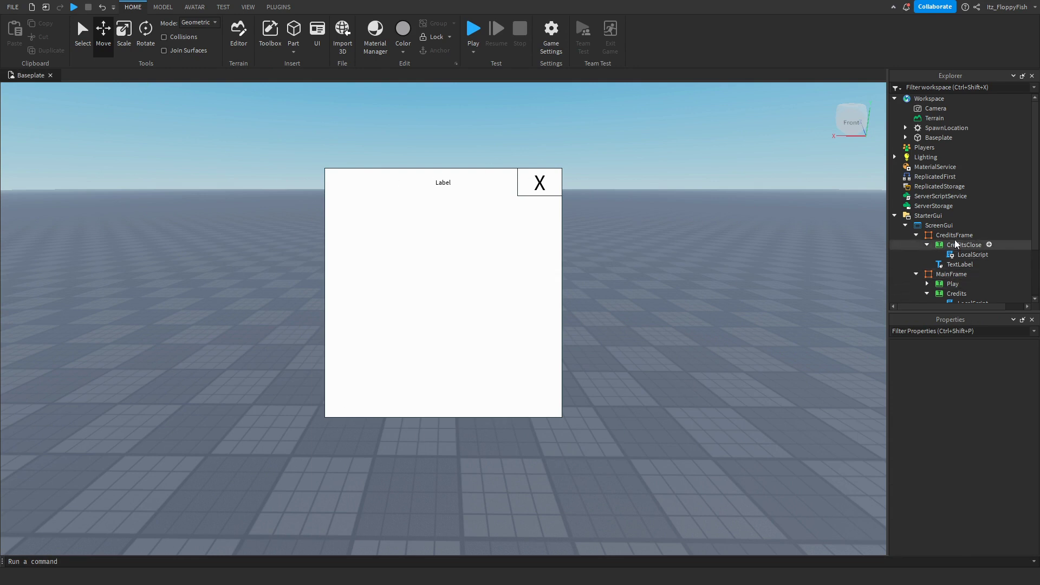
click(954, 235)
scroll(972, 460, down, 3)
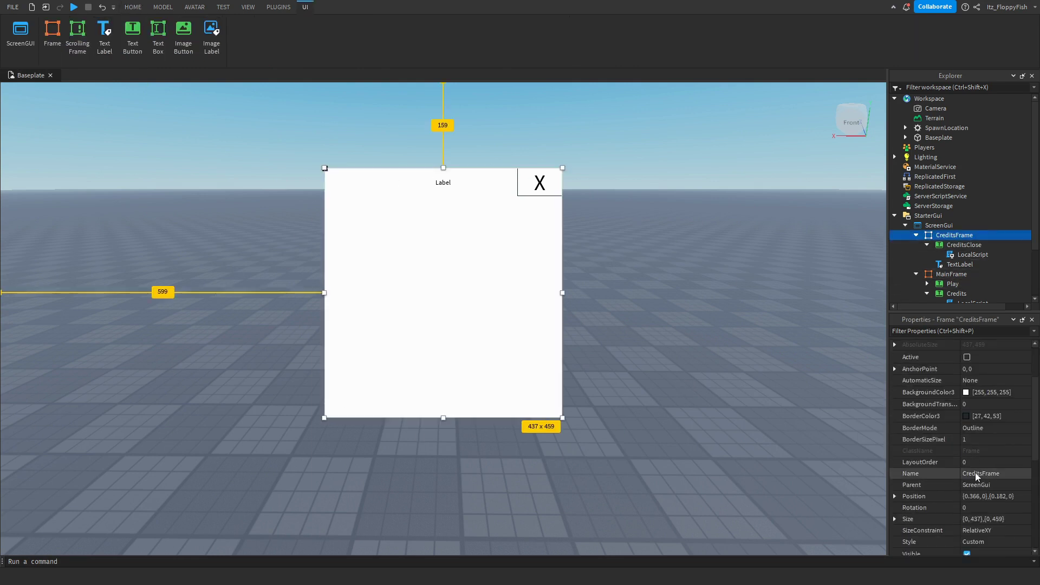
scroll(973, 487, down, 2)
click(968, 517)
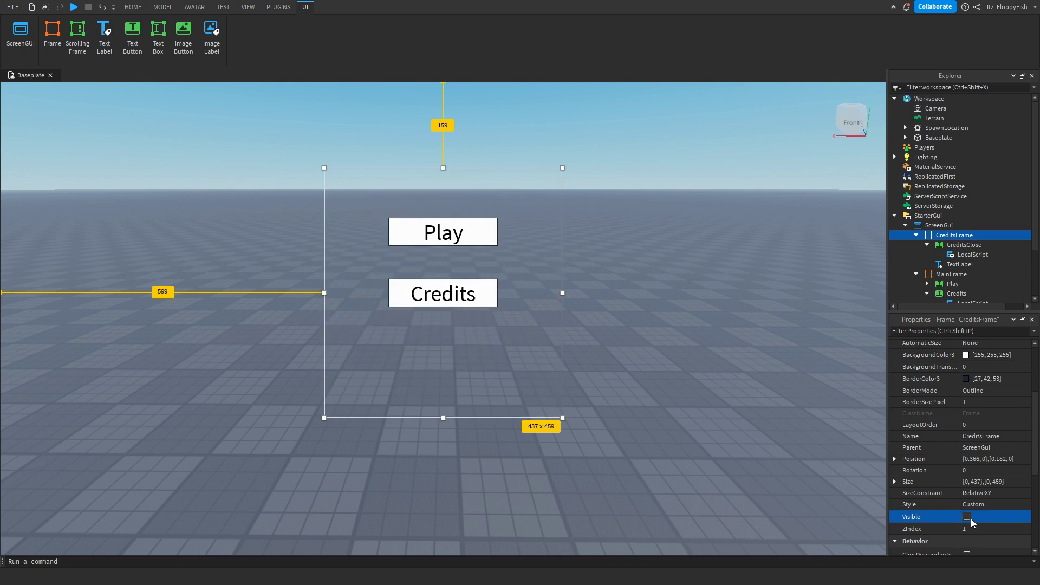
click(652, 371)
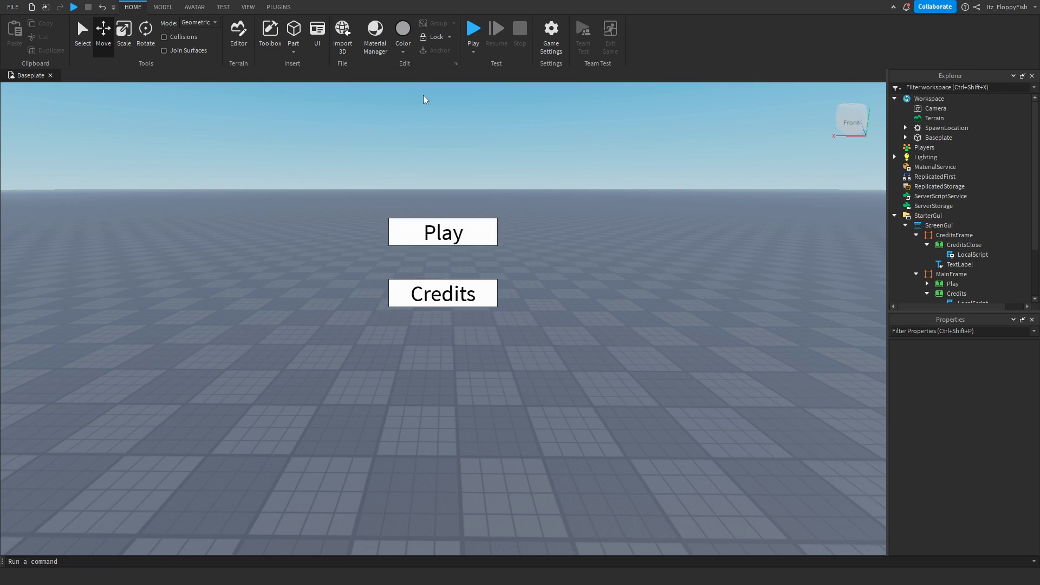
- Playtest the menu: open Credits, close it with X, click Play to hide the menu, then stop
click(472, 32)
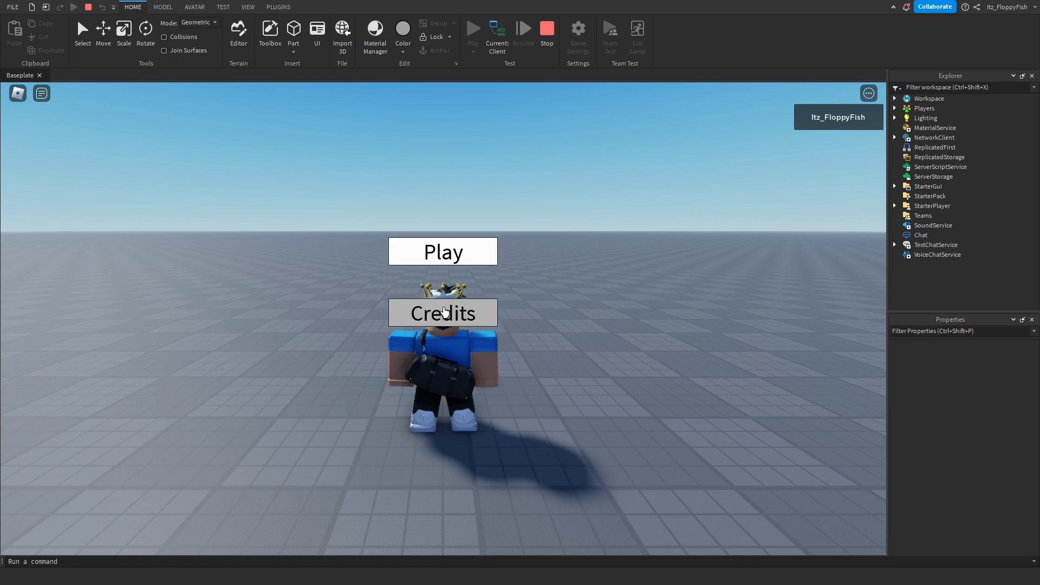
click(488, 312)
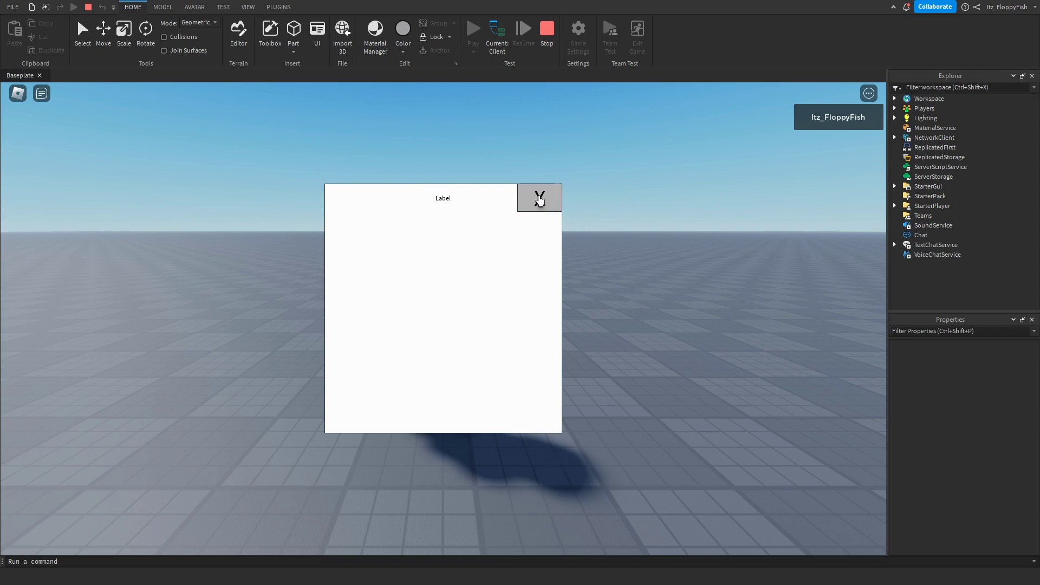
click(539, 201)
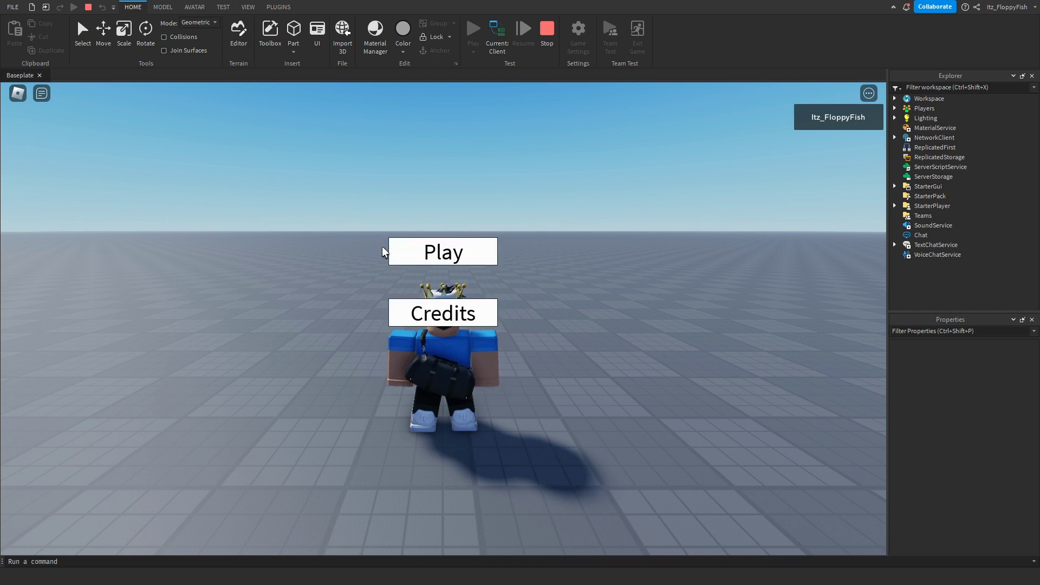
click(475, 254)
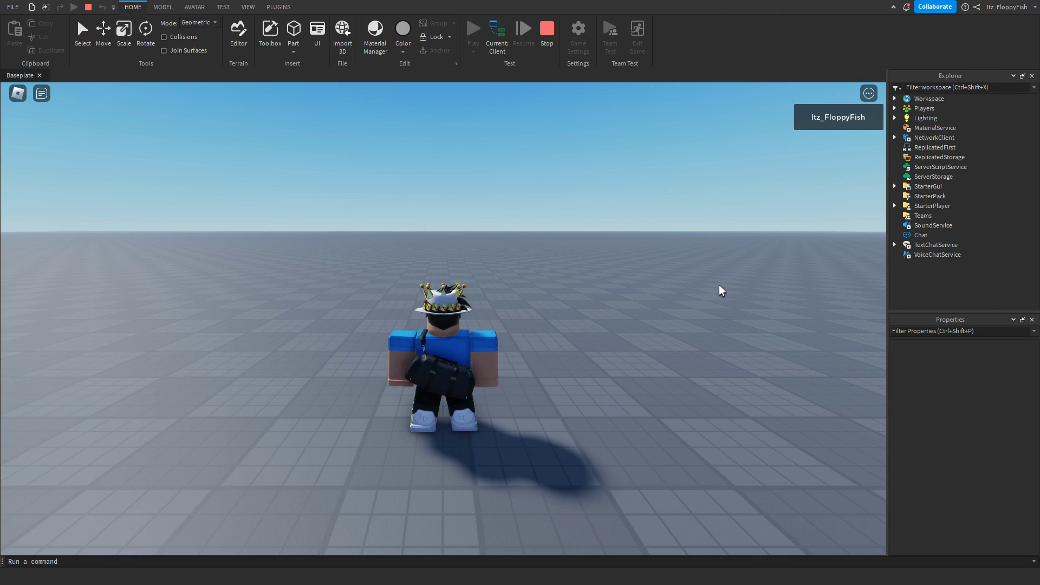
key(shift+F5)
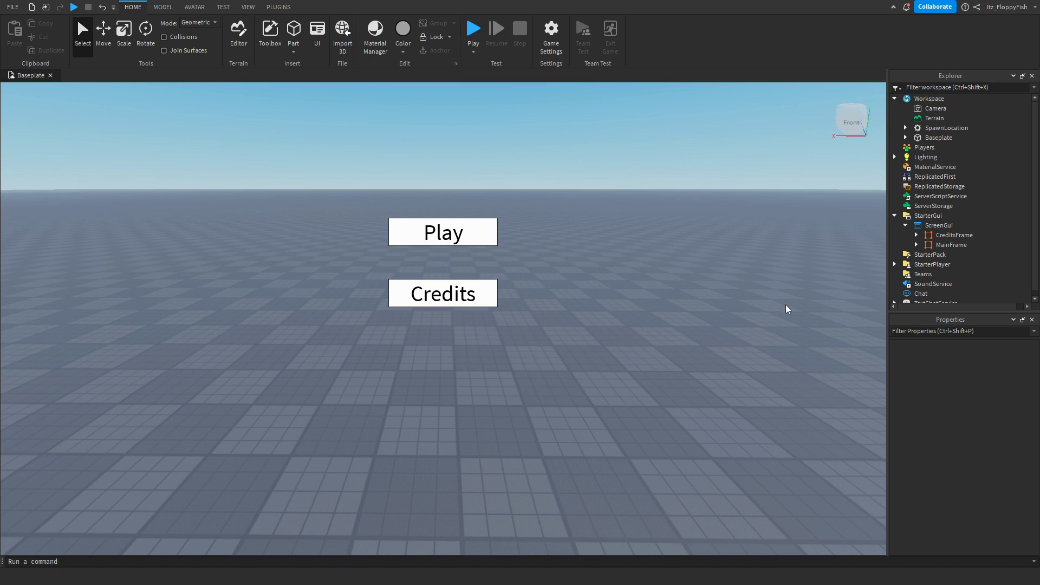
click(922, 227)
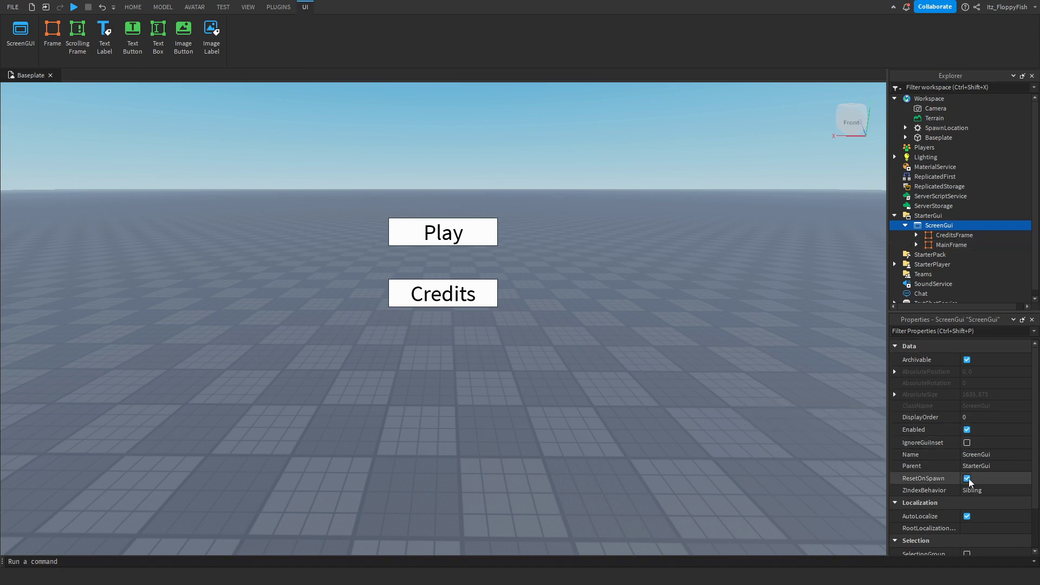
click(724, 453)
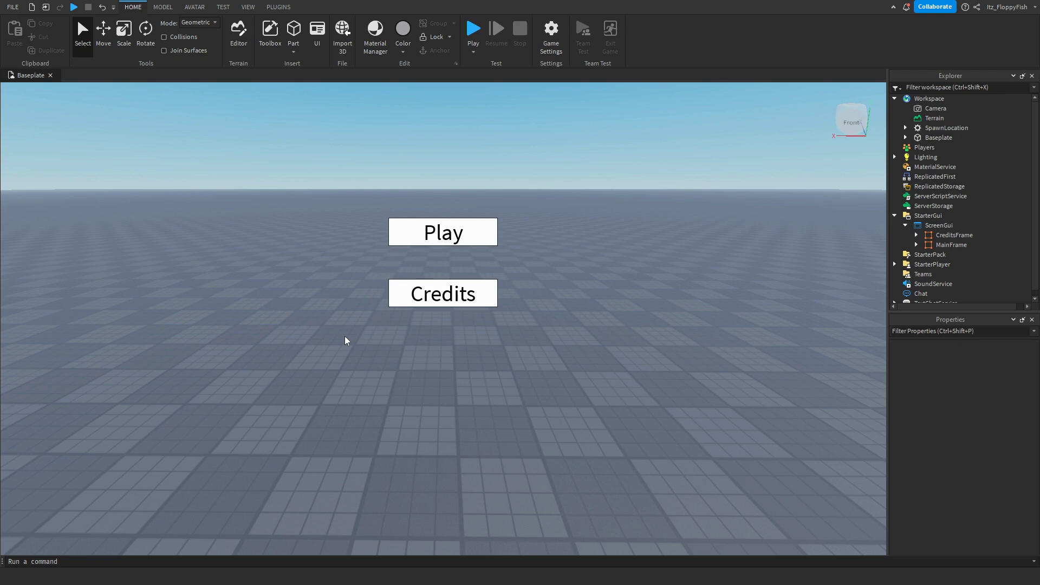
right_drag(345, 340, 190, 266)
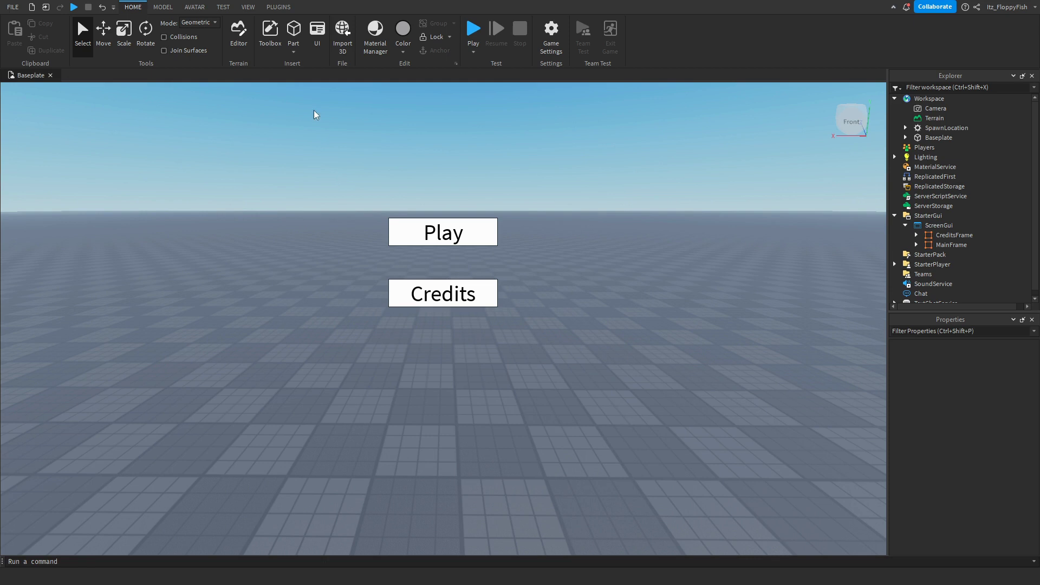
- Toggle UI Visibility off, on, and off again on the VIEW tab
click(249, 7)
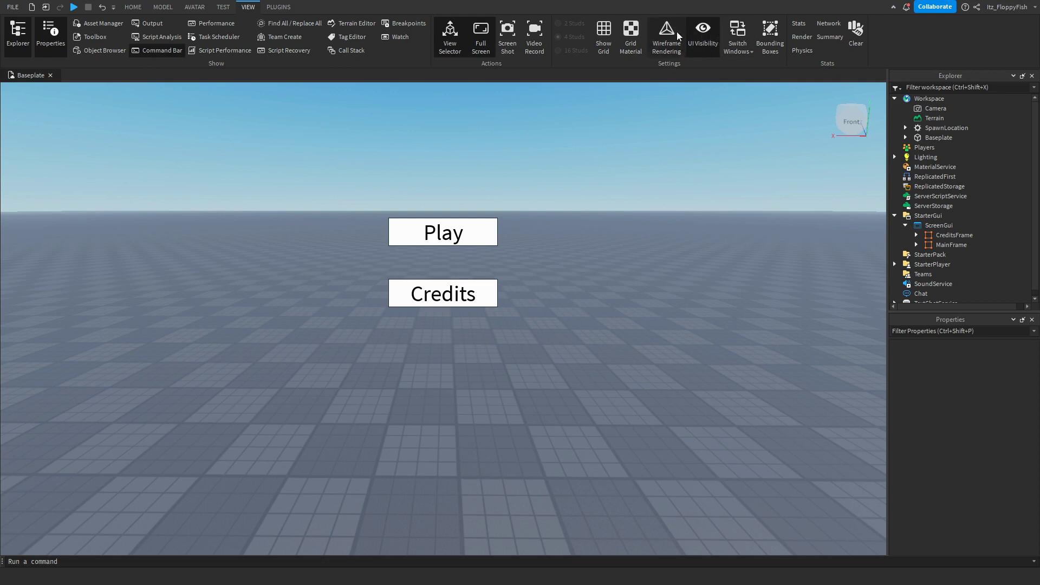
click(698, 36)
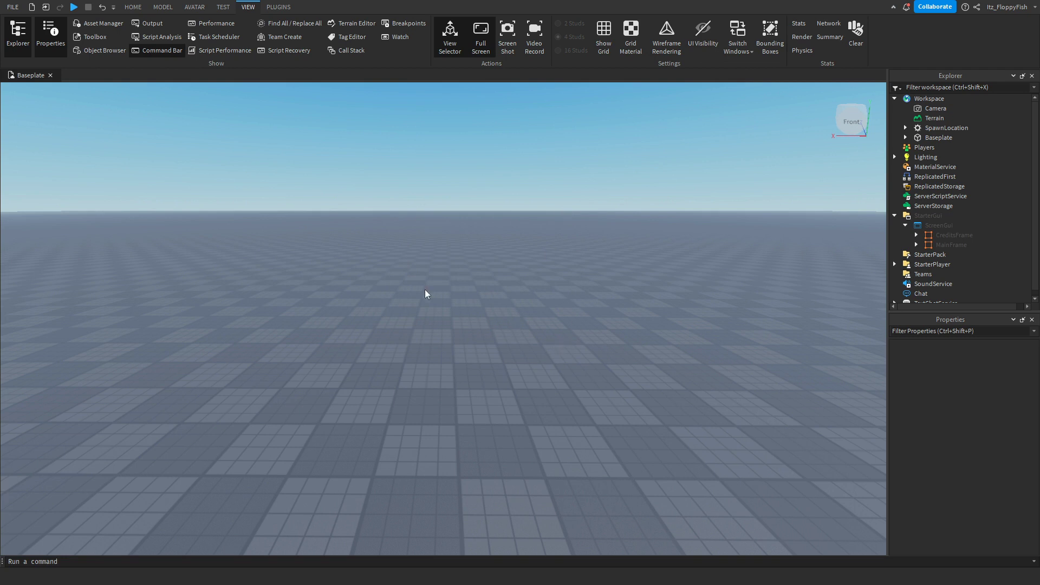
click(133, 7)
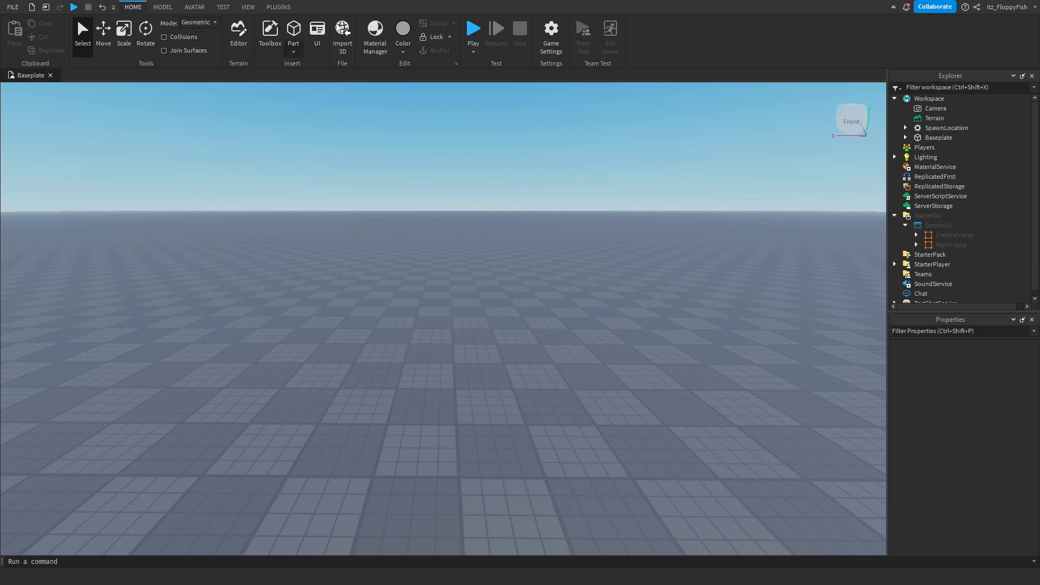
click(248, 7)
click(702, 33)
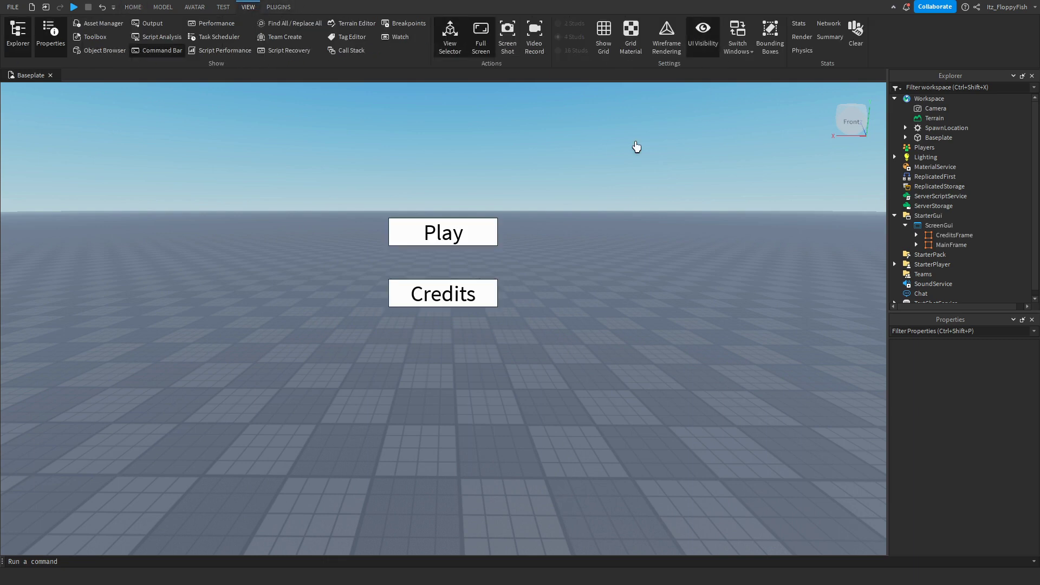
click(702, 34)
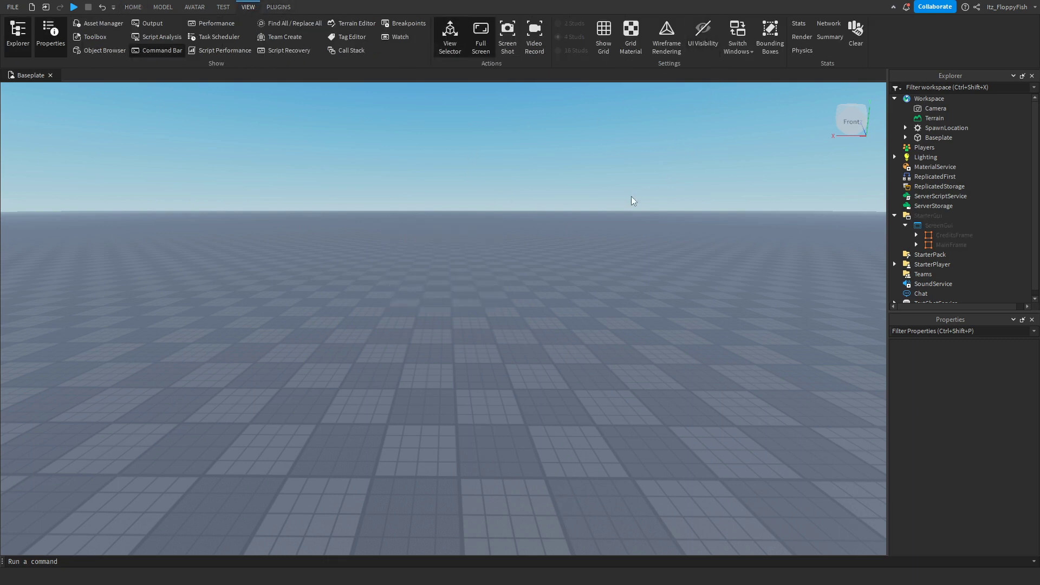